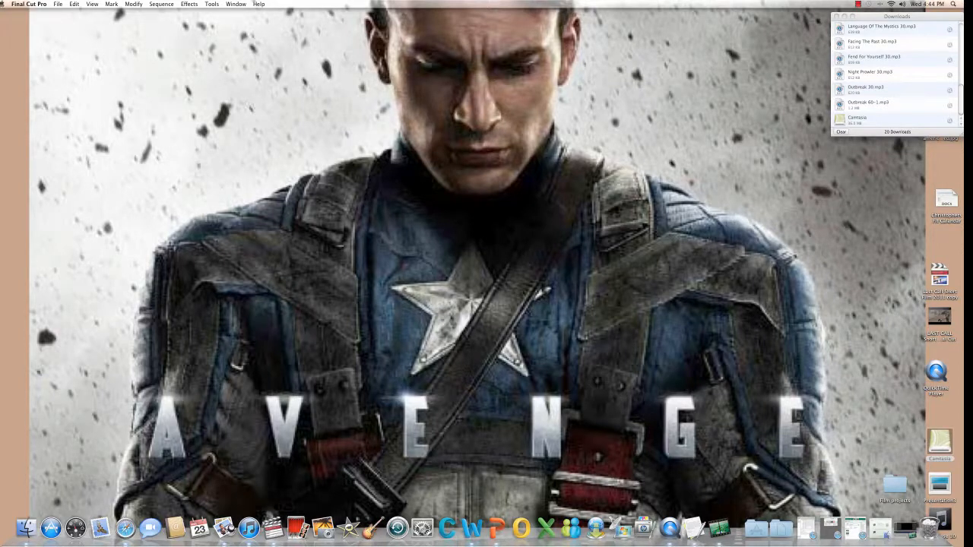
# Create a new untitled project containing an empty Sequence 1.
pyautogui.click(59, 4)
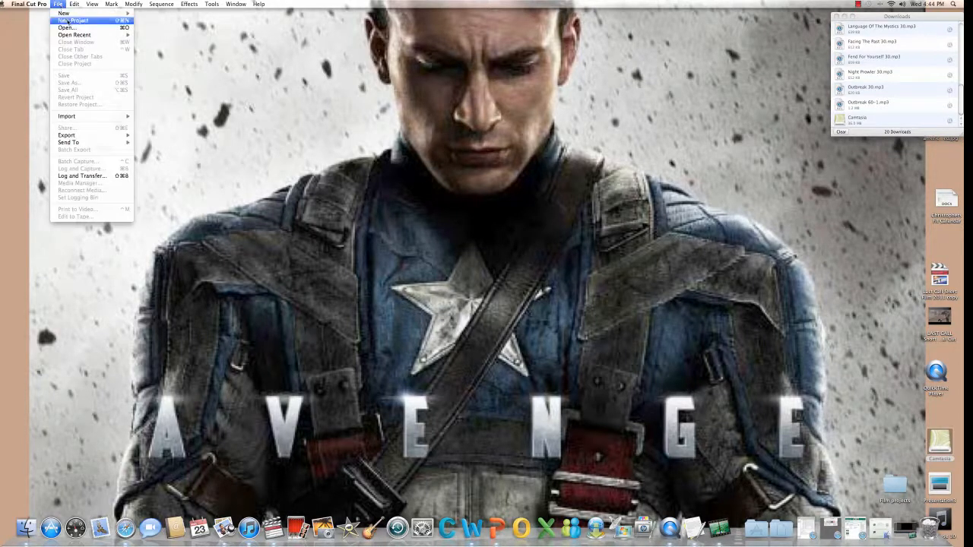
pyautogui.click(66, 21)
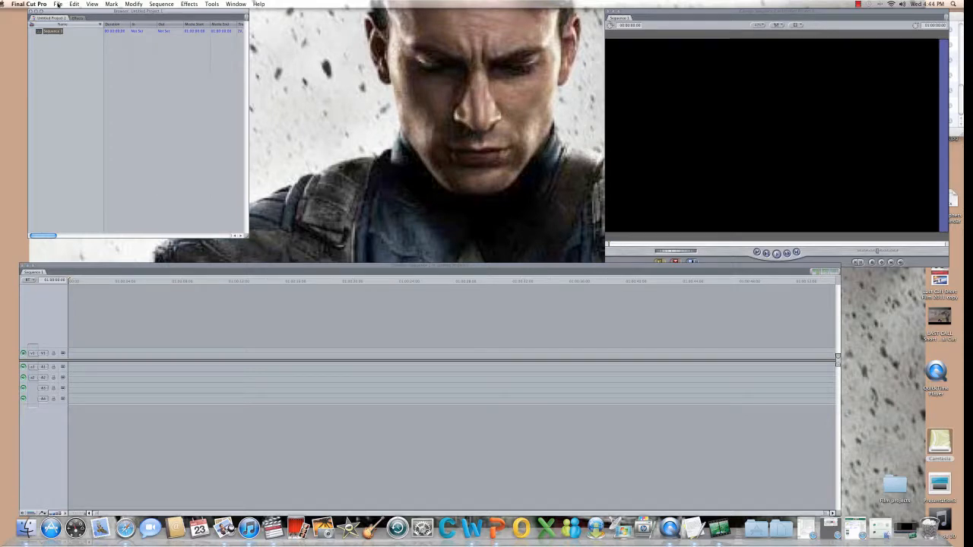
# Add a new bin named 'video clips'.
pyautogui.click(57, 4)
pyautogui.moveTo(79, 15)
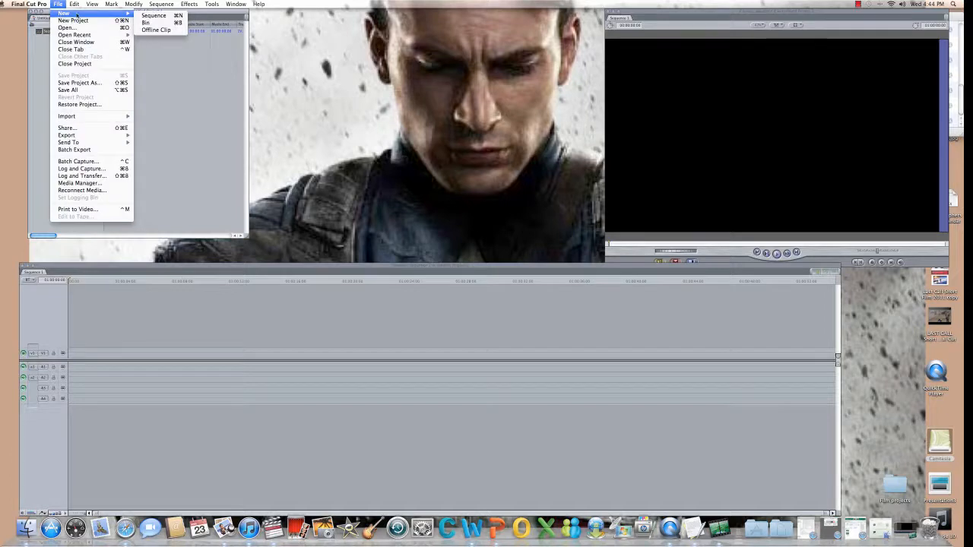
pyautogui.click(158, 25)
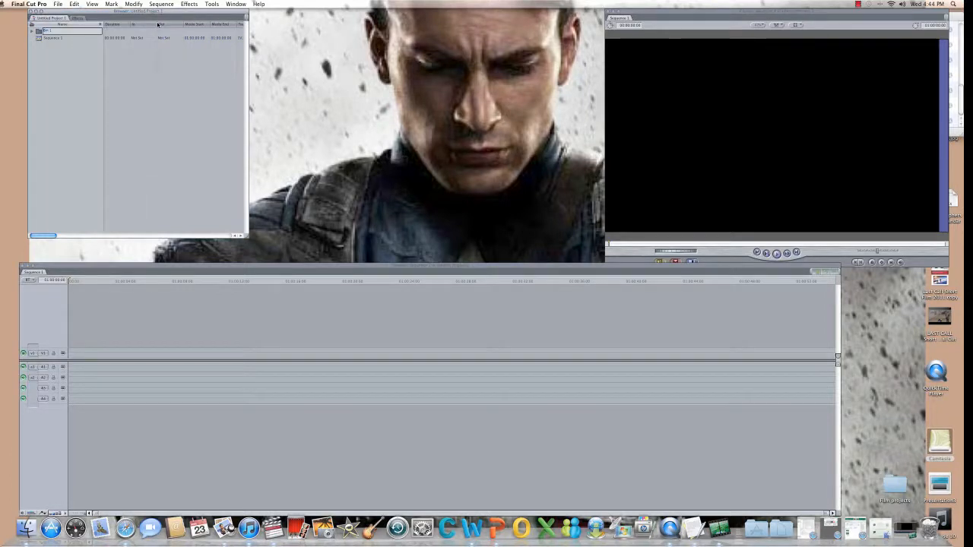
pyautogui.write('video clips')
pyautogui.click(79, 62)
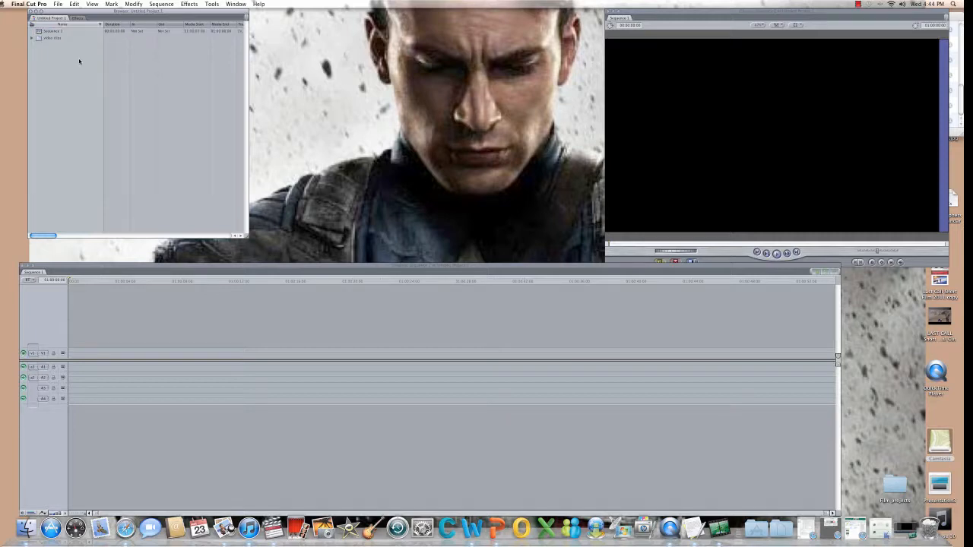
# Add a second bin named 'audio clips'.
pyautogui.click(61, 6)
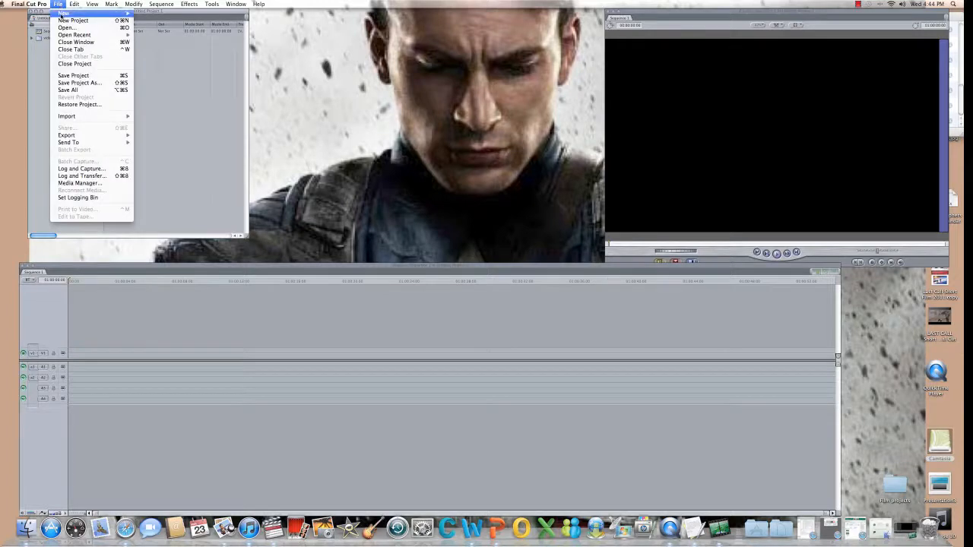
pyautogui.moveTo(91, 12)
pyautogui.click(148, 23)
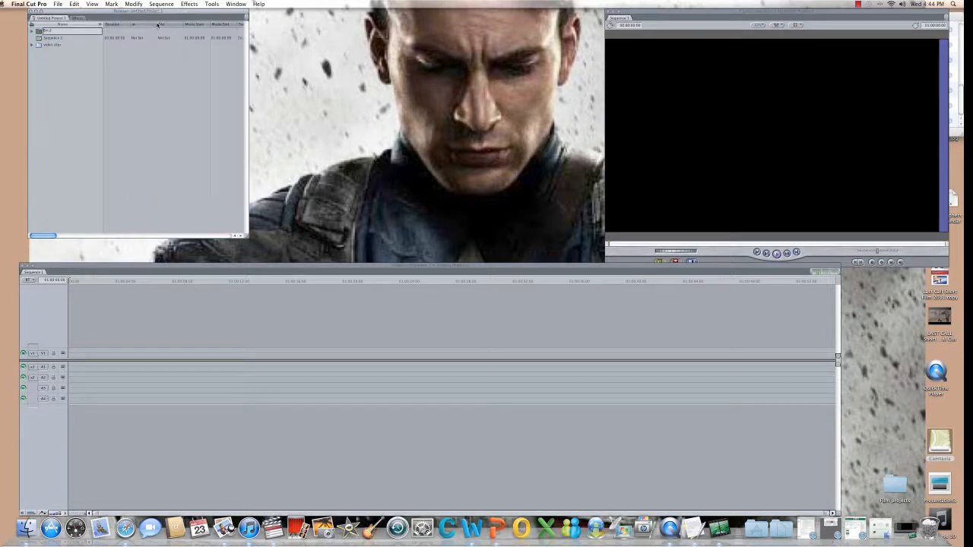
pyautogui.write('audio clips')
pyautogui.click(65, 59)
# Open the video clips bin and bring up the Import Files chooser.
pyautogui.doubleClick(39, 47)
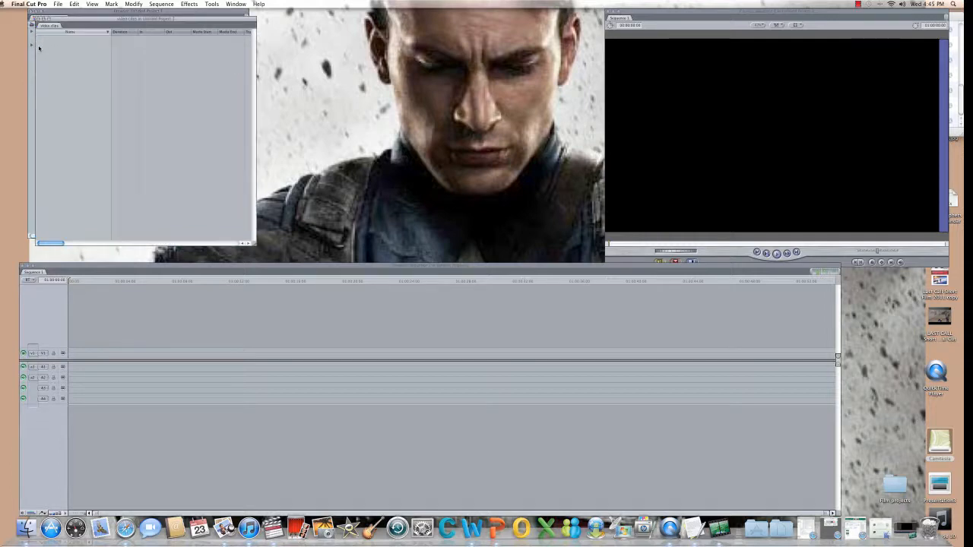
pyautogui.click(59, 5)
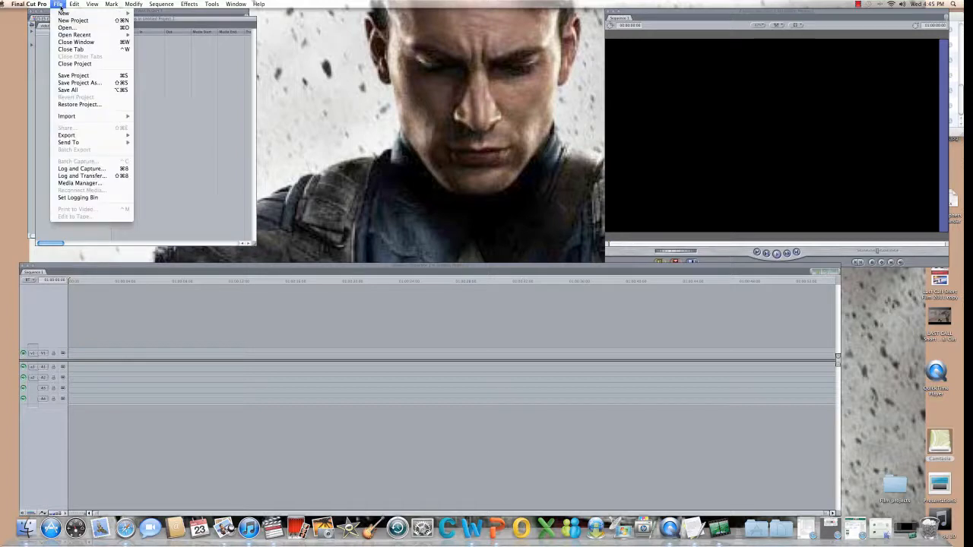
pyautogui.moveTo(106, 118)
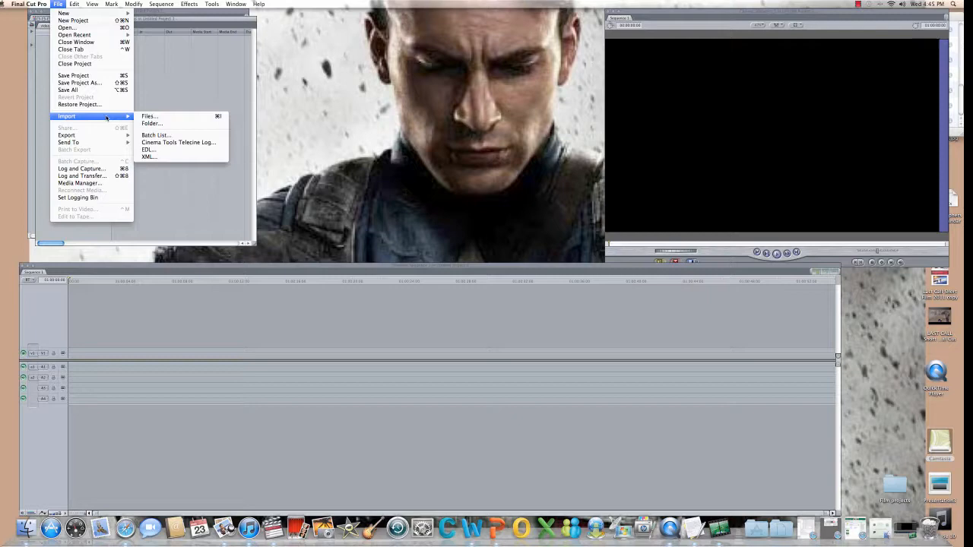
pyautogui.click(148, 117)
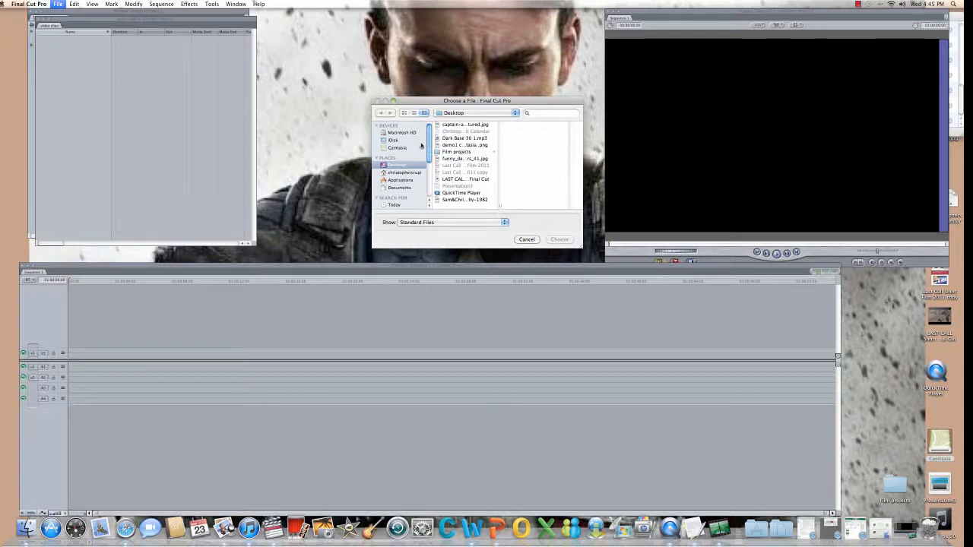
# Browse to Desktop > Film projects > Last Call Video Files 1 and import CU Money.mp4.
pyautogui.scroll(-1, 430, 146)
pyautogui.scroll(-5, 430, 146)
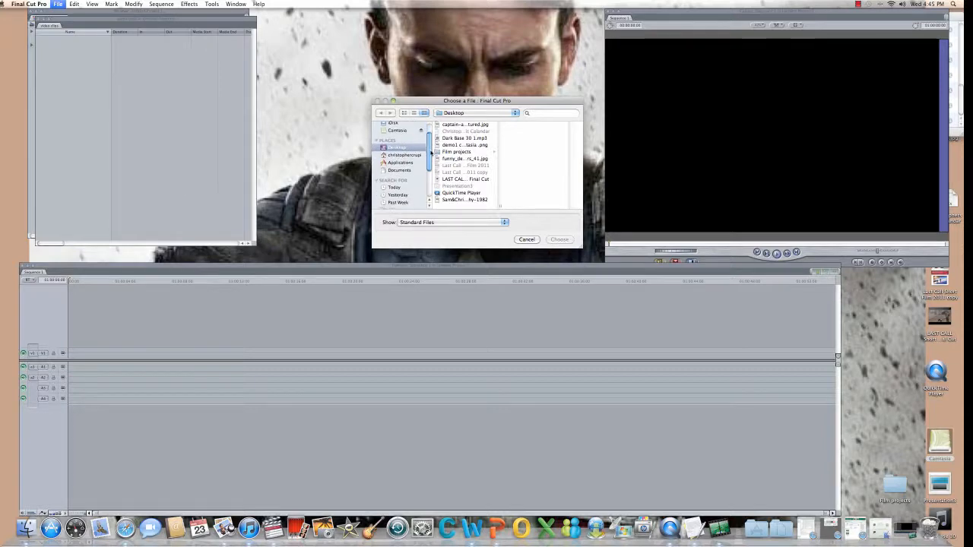
pyautogui.scroll(-2, 430, 173)
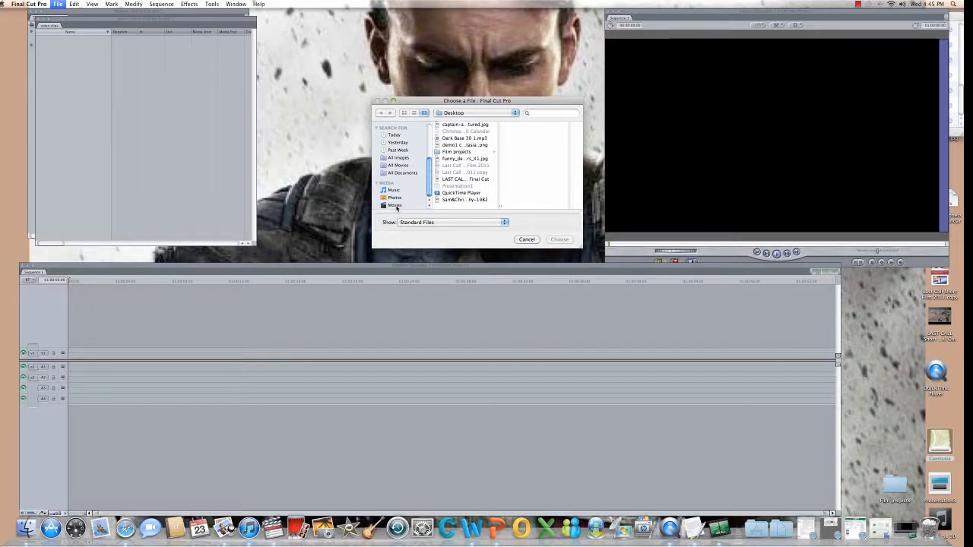
pyautogui.click(393, 206)
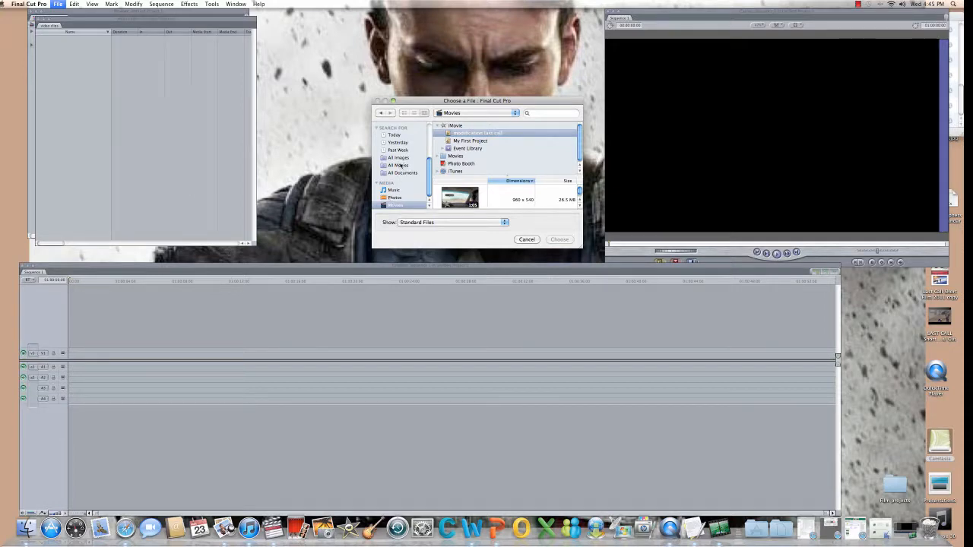
pyautogui.click(380, 113)
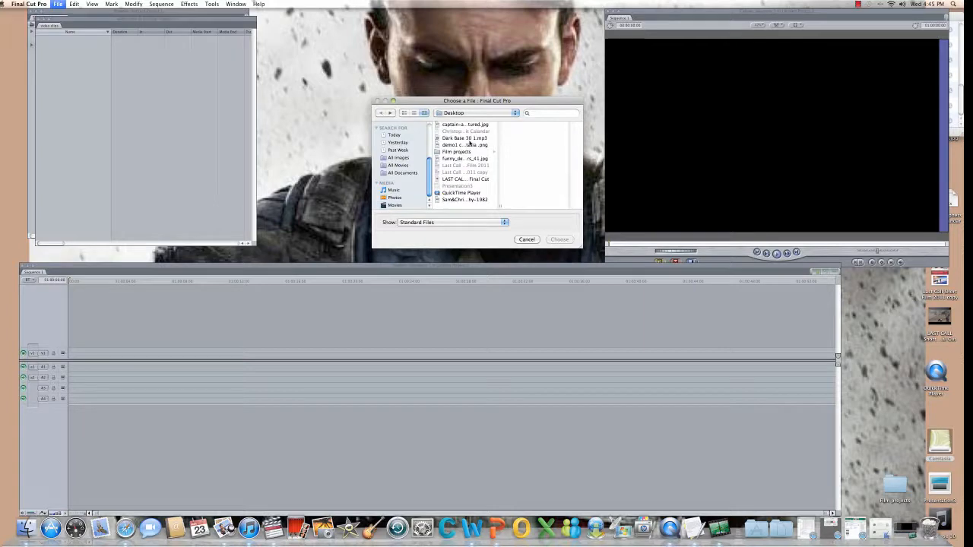
pyautogui.click(514, 113)
pyautogui.click(515, 114)
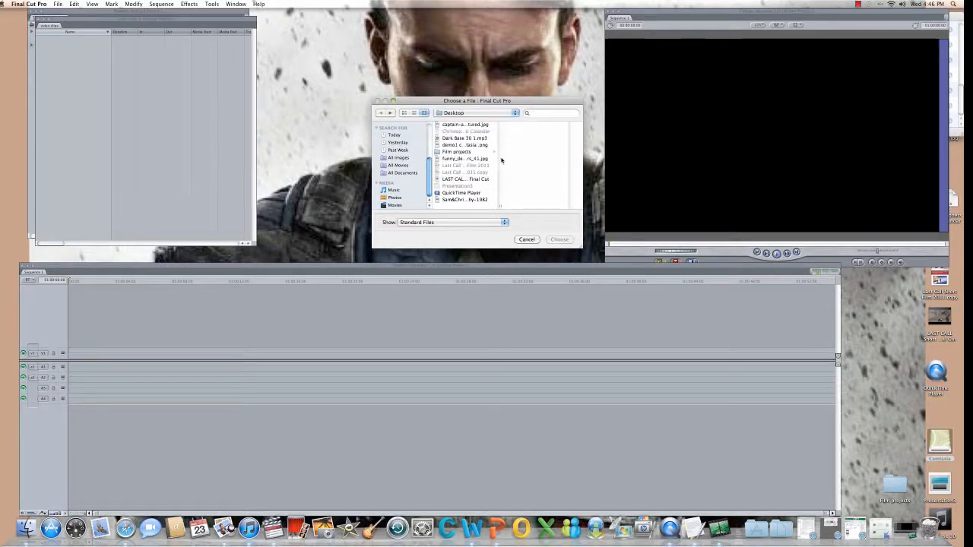
pyautogui.click(453, 153)
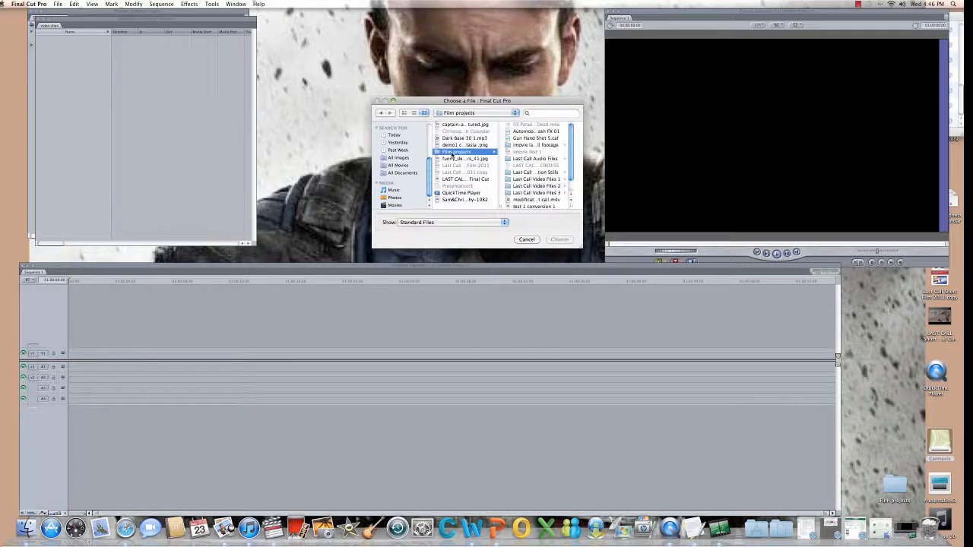
pyautogui.click(540, 181)
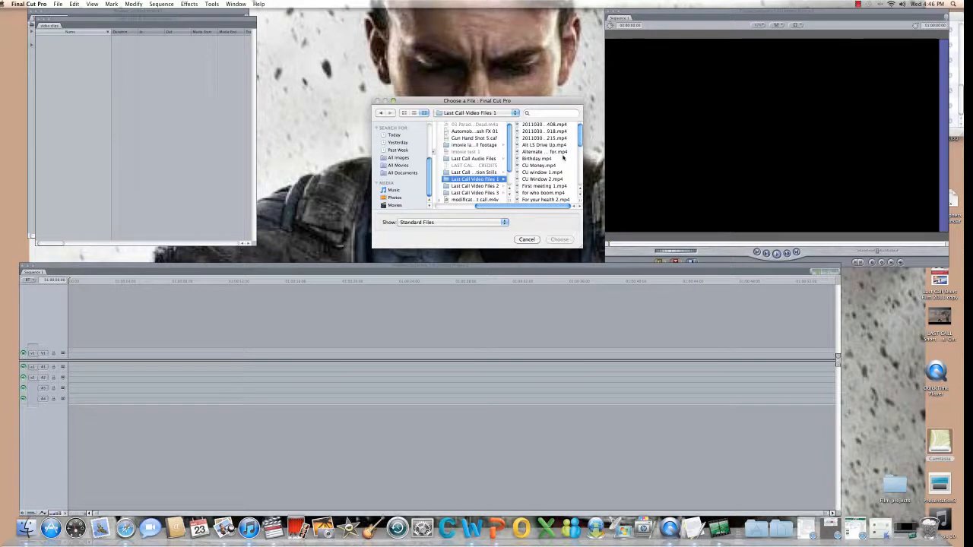
pyautogui.scroll(-3, 562, 158)
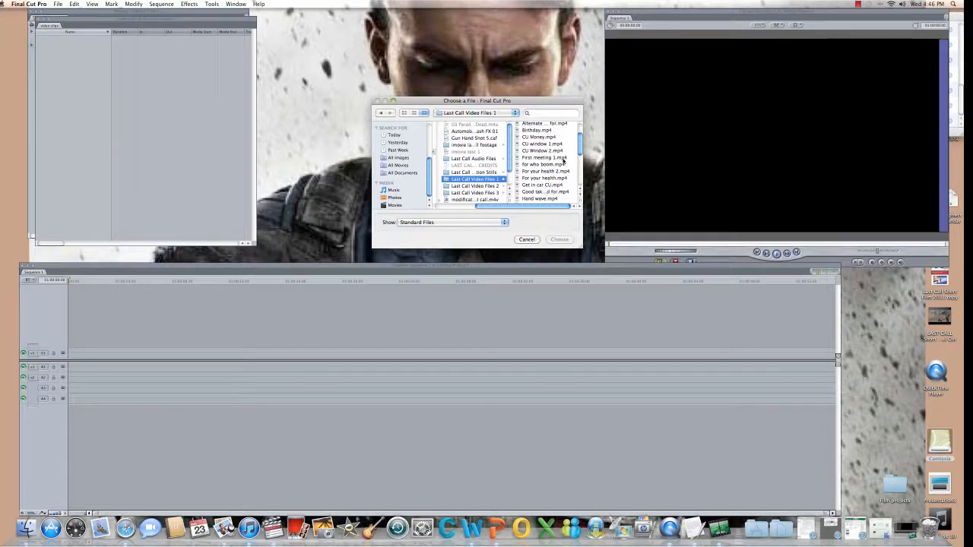
pyautogui.scroll(3, 562, 156)
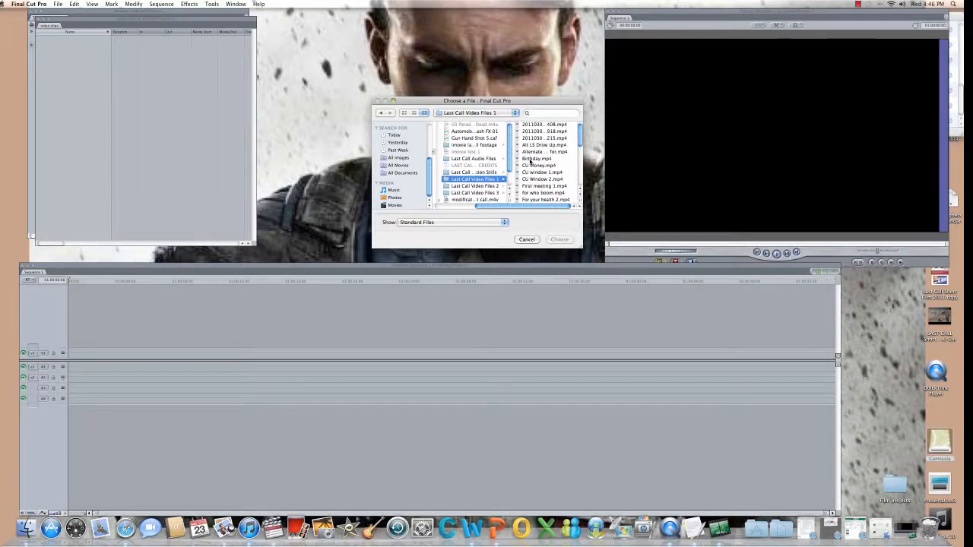
pyautogui.doubleClick(538, 166)
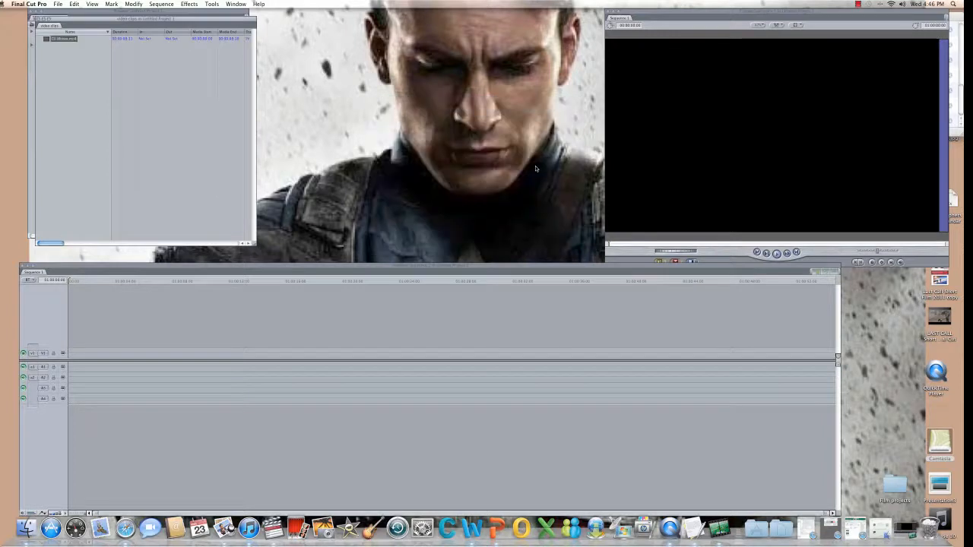
# Import Rearview shot 1.mp4 into the video clips bin, then clear the bin selection.
pyautogui.click(57, 4)
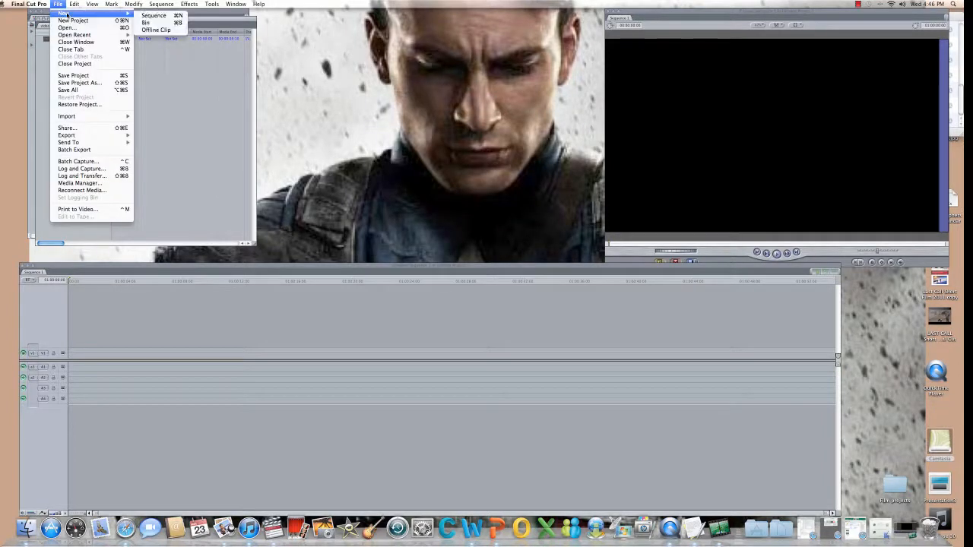
pyautogui.moveTo(70, 117)
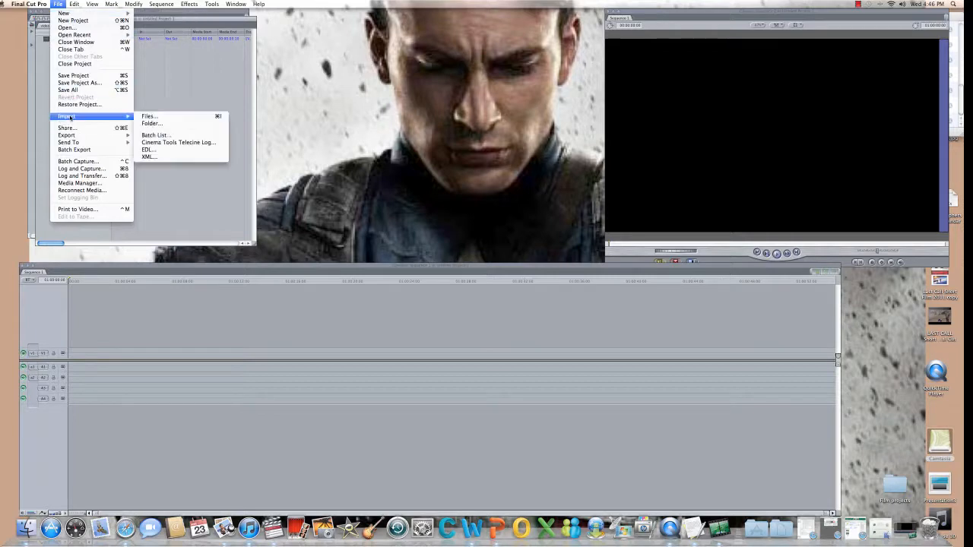
pyautogui.click(177, 116)
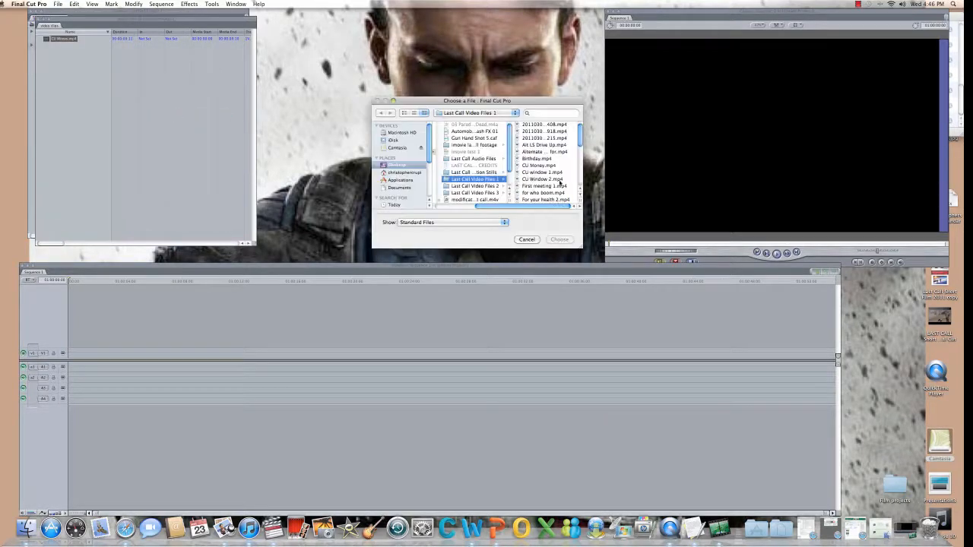
pyautogui.moveTo(577, 145); pyautogui.dragTo(579, 186)
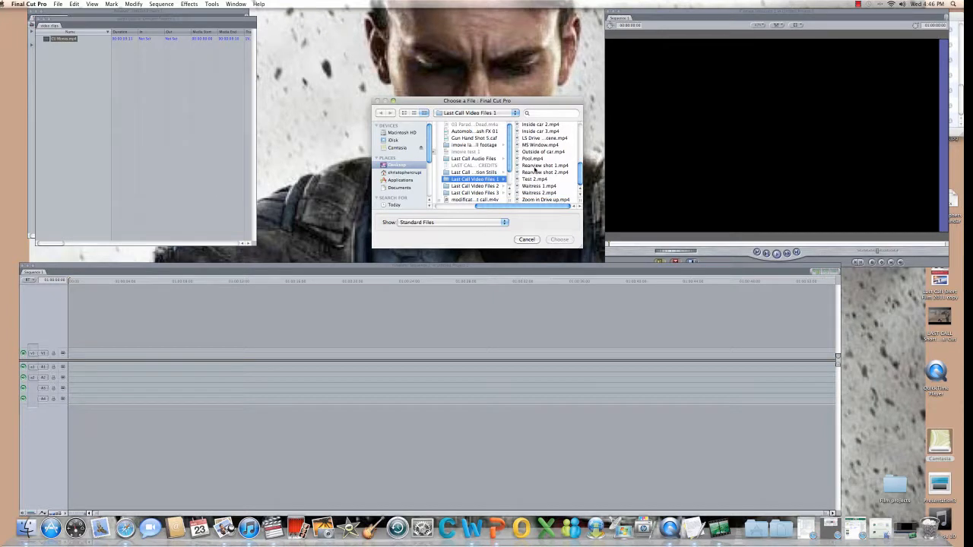
pyautogui.click(532, 174)
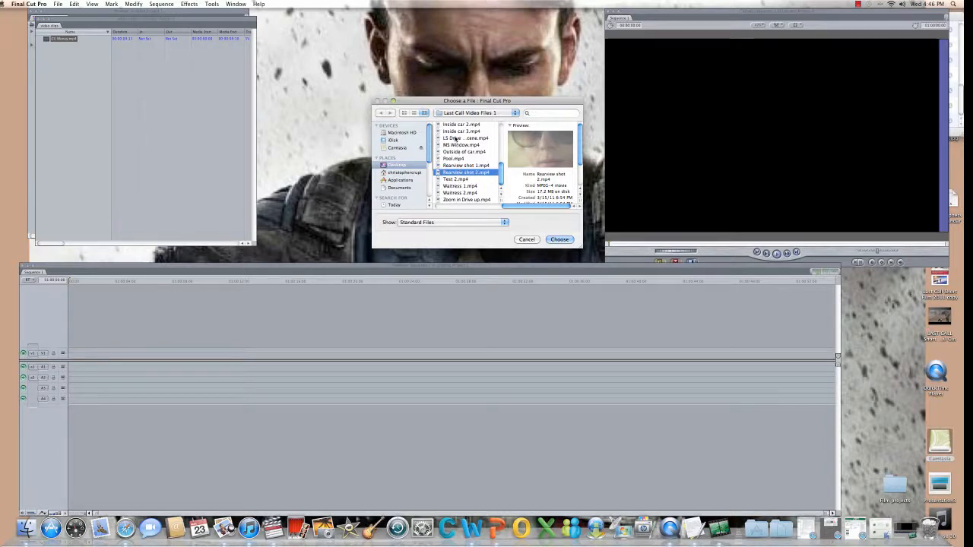
pyautogui.click(456, 165)
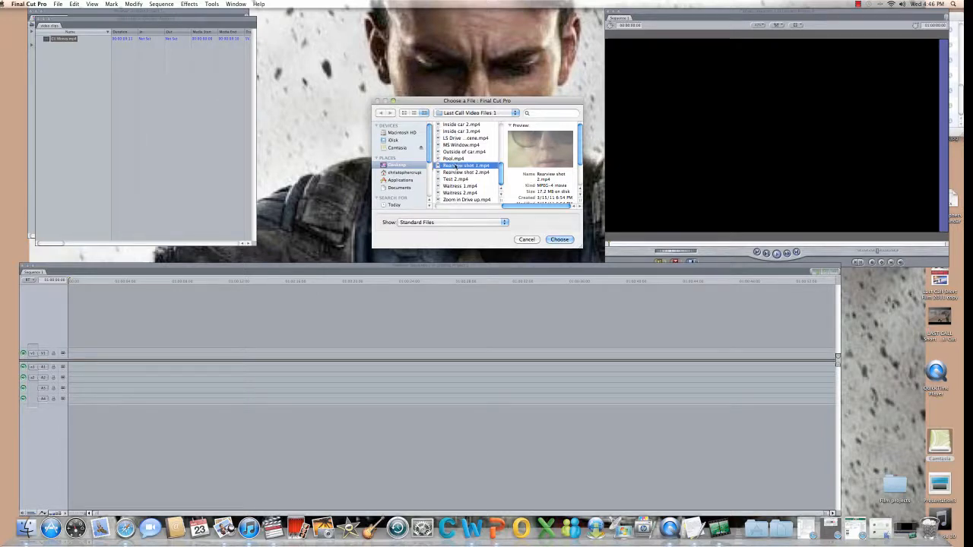
pyautogui.click(559, 240)
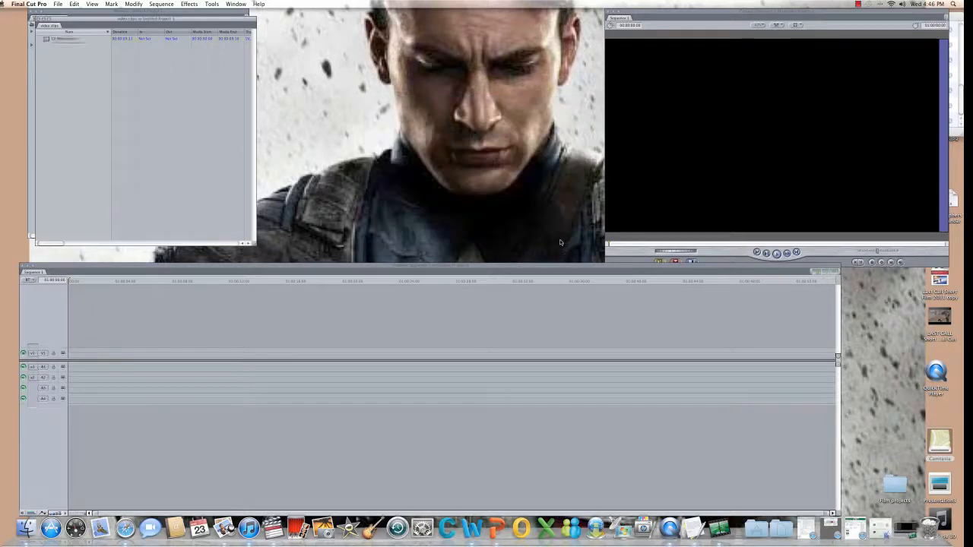
pyautogui.click(44, 64)
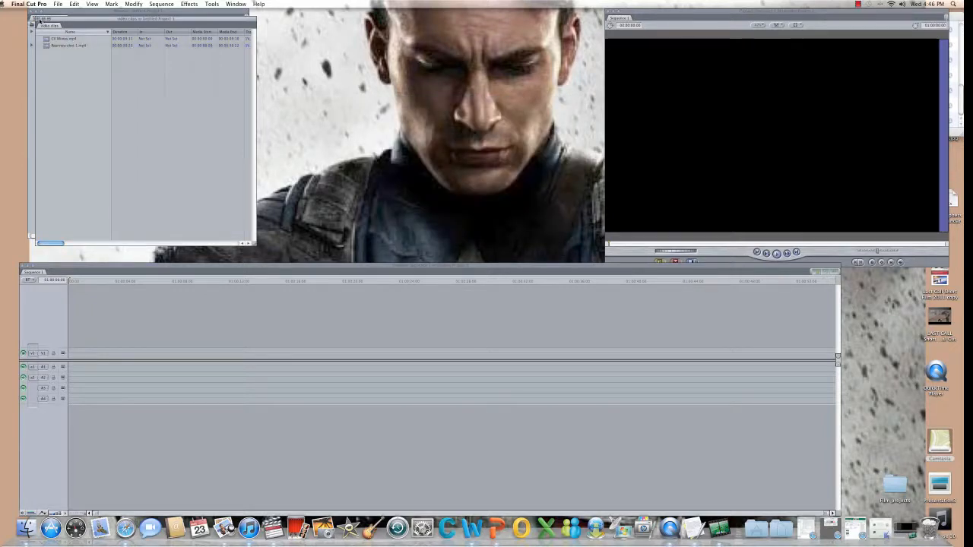
# Reopen the video clips bin and load CU Money.mp4 into the Viewer.
pyautogui.click(39, 21)
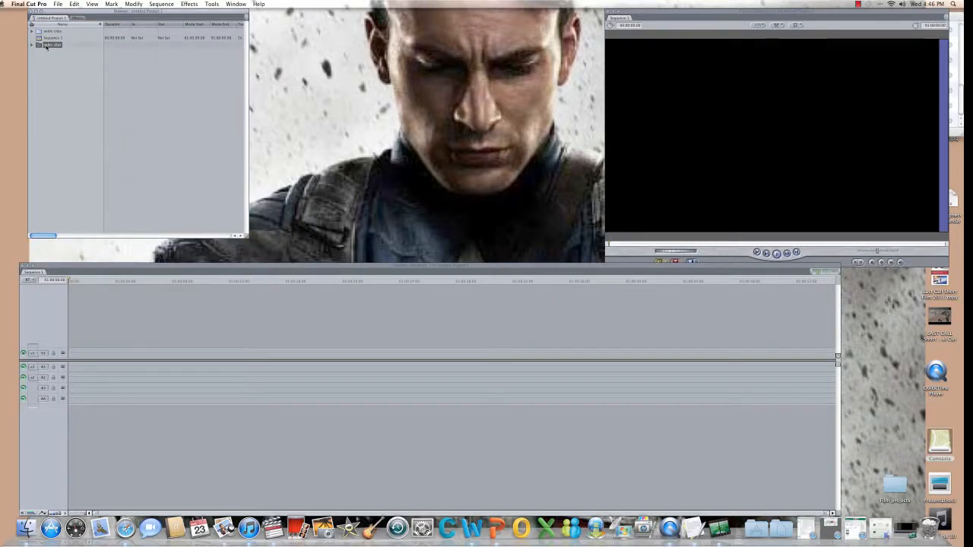
pyautogui.click(45, 46)
pyautogui.doubleClick(46, 45)
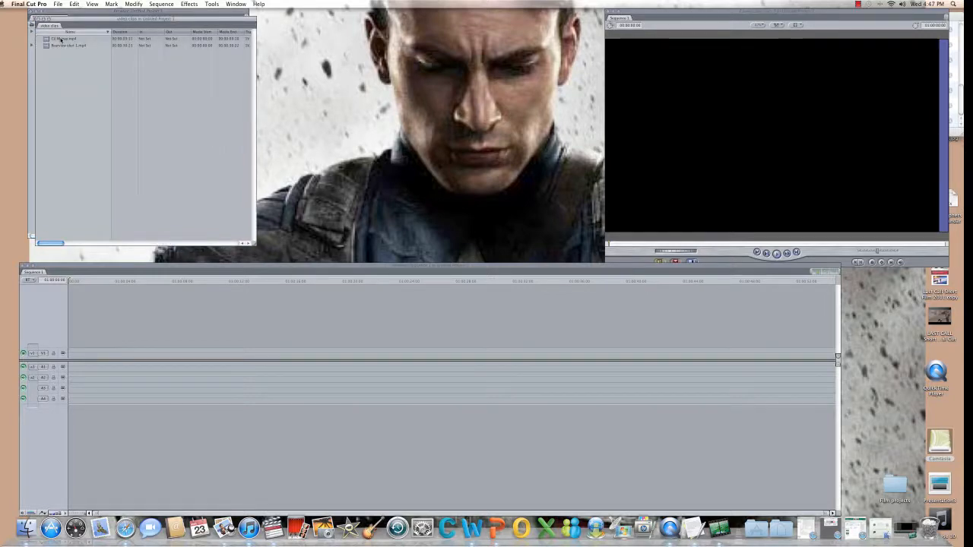
pyautogui.doubleClick(61, 40)
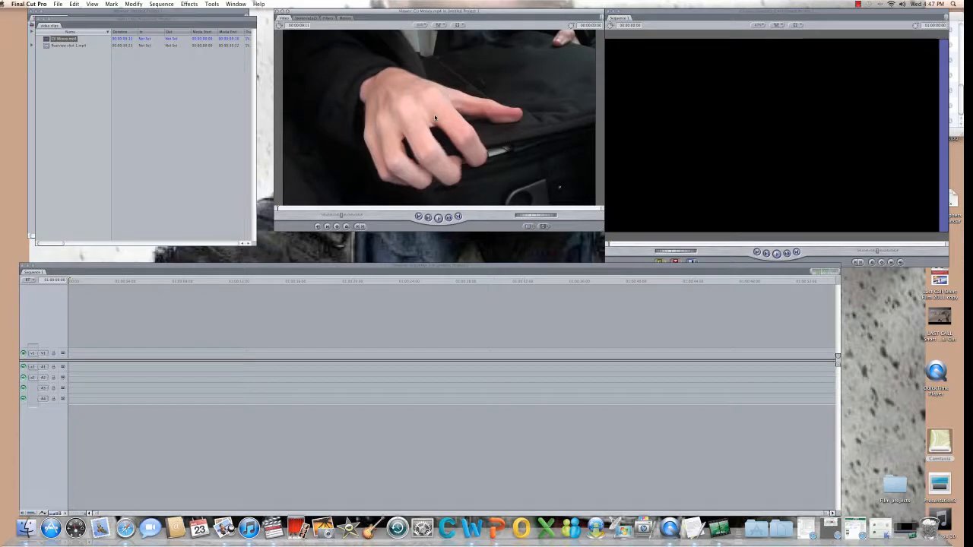
# Review the money clip and mark its In point at 00:00:01:07 and an Out point.
pyautogui.click(438, 217)
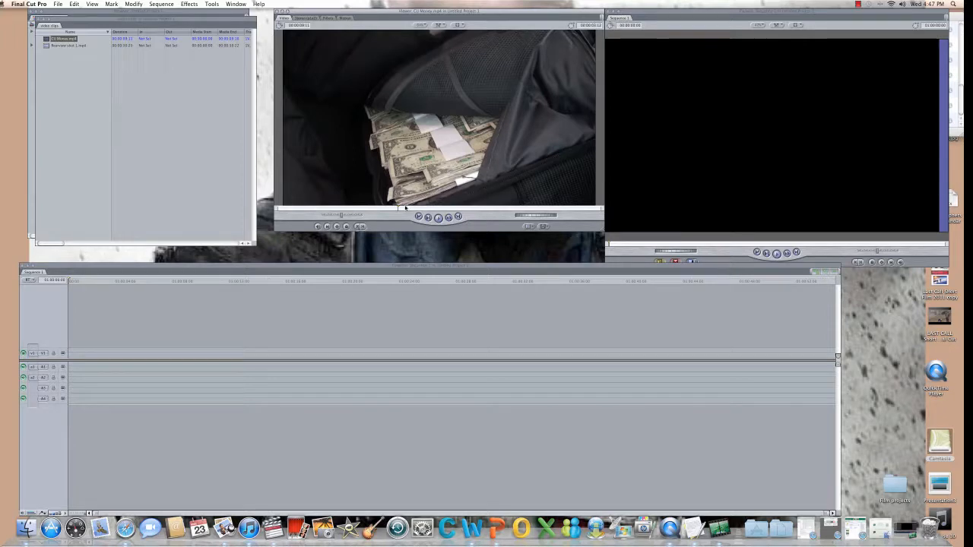
pyautogui.moveTo(397, 209); pyautogui.dragTo(323, 208)
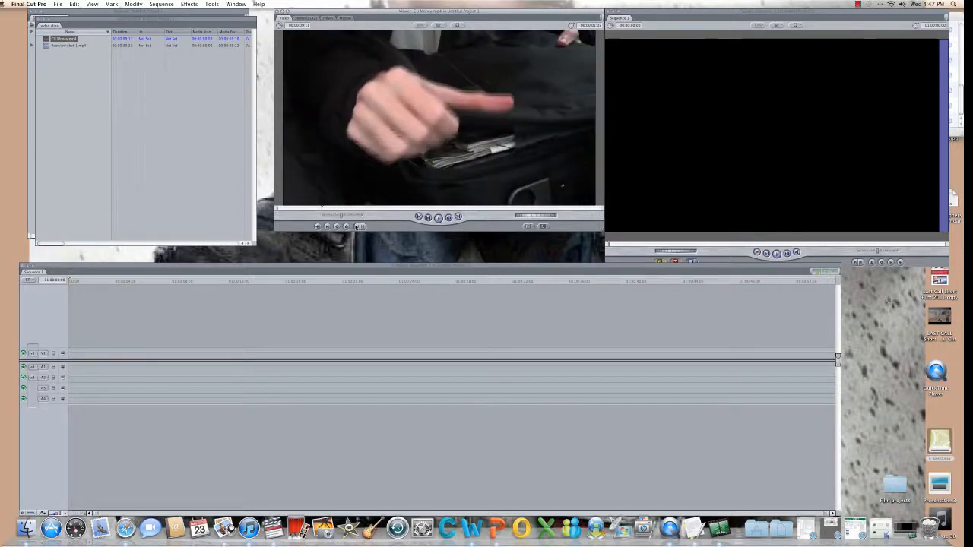
pyautogui.click(358, 226)
pyautogui.press('space')
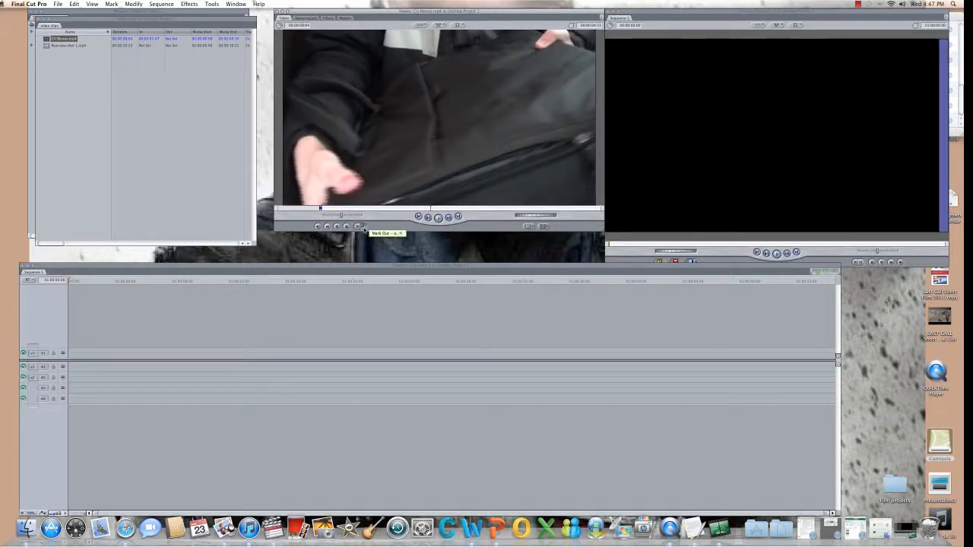
pyautogui.click(363, 227)
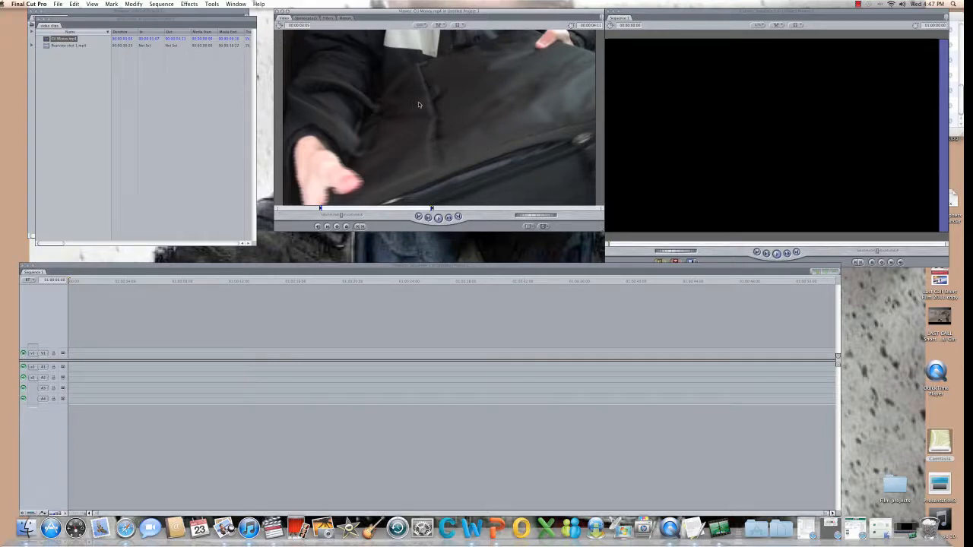
# Drop the marked CU Money.mp4 range into Sequence 1, matching its settings, and slide it to the start.
pyautogui.moveTo(418, 106); pyautogui.dragTo(80, 349)
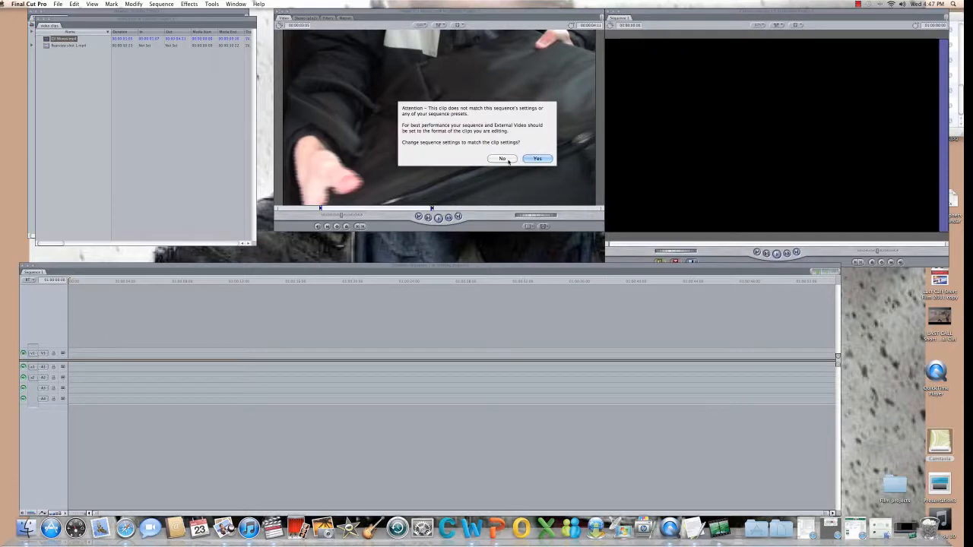
pyautogui.click(538, 158)
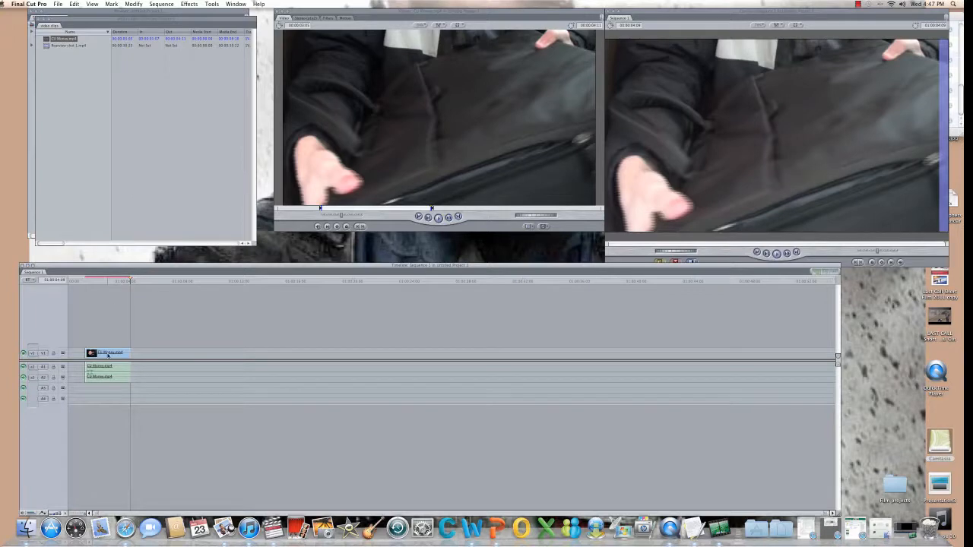
pyautogui.moveTo(108, 355); pyautogui.dragTo(89, 355)
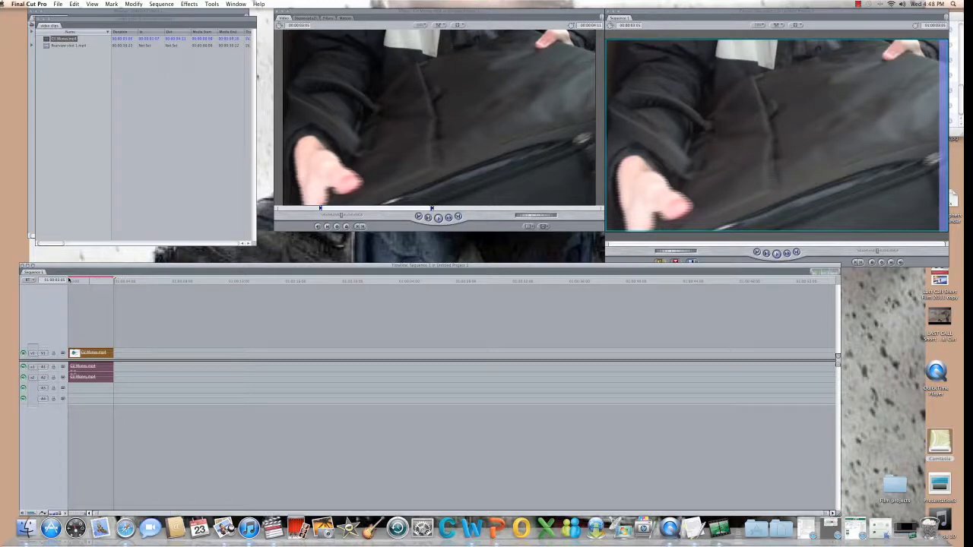
# Render all of Sequence 1 with Render All > Both, accepting the default render folder.
pyautogui.click(68, 279)
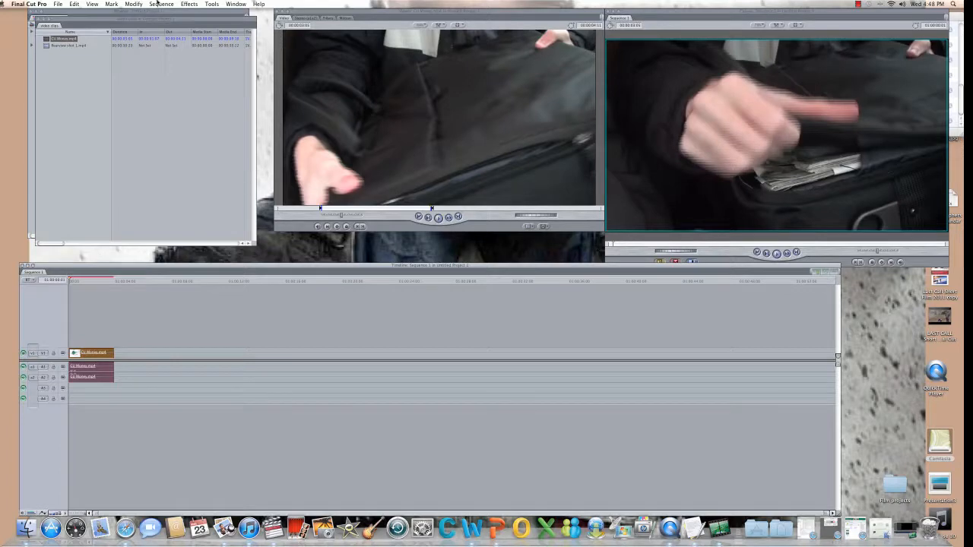
pyautogui.click(163, 6)
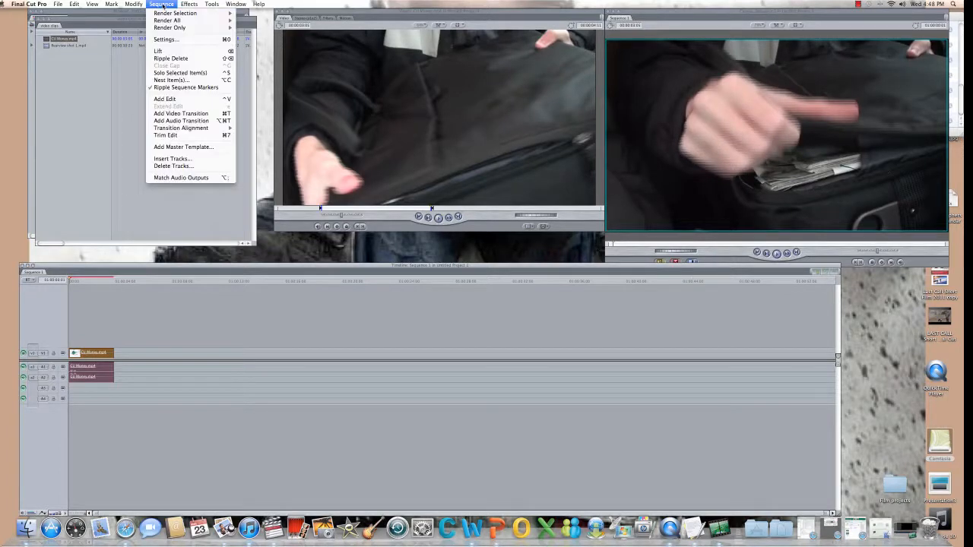
pyautogui.moveTo(173, 14)
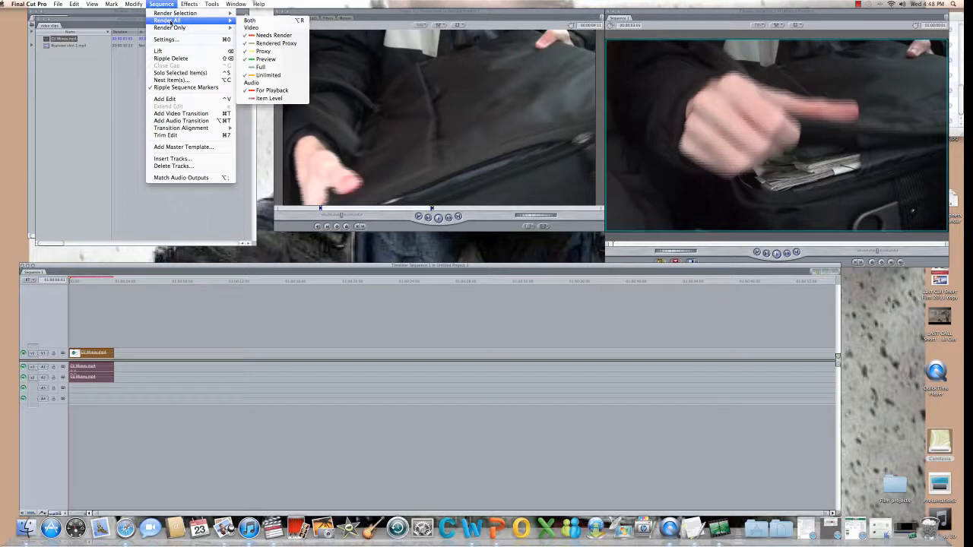
pyautogui.click(170, 23)
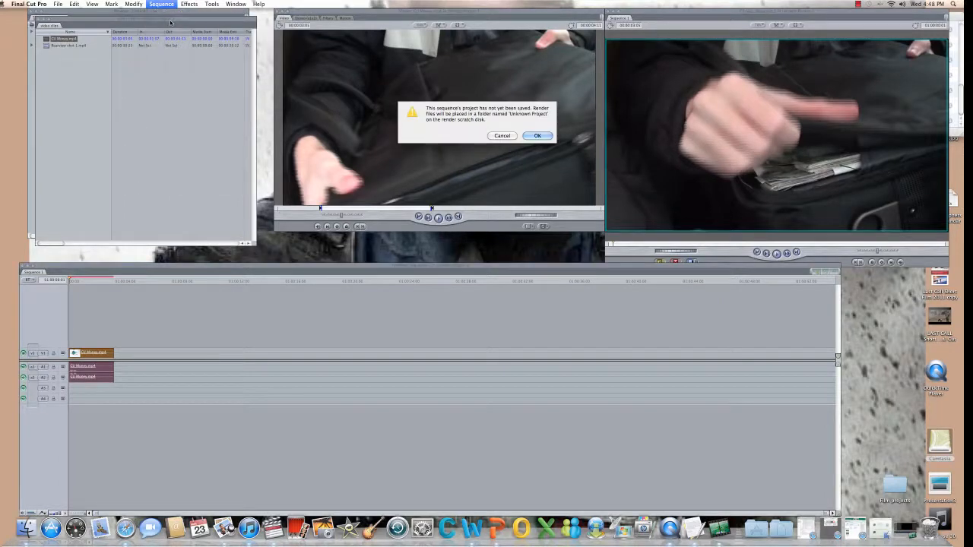
pyautogui.click(533, 135)
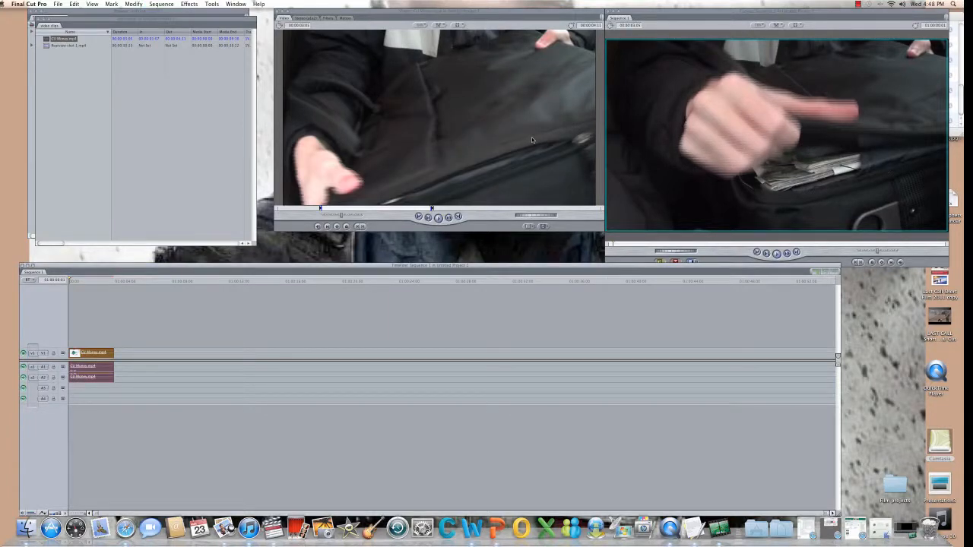
# Mark In and Out around the car scene in Rearview shot 1.mp4 and drag it after CU Money.
pyautogui.doubleClick(62, 46)
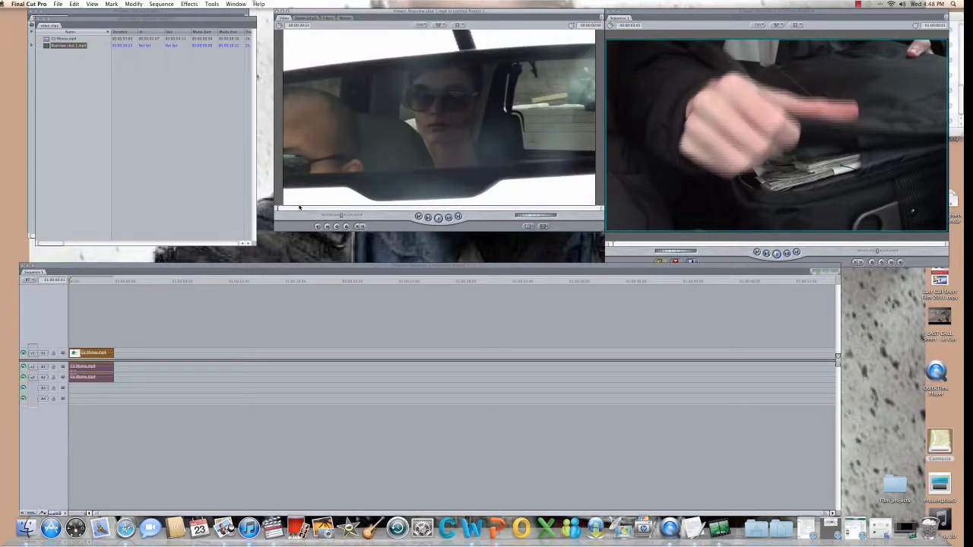
pyautogui.press('space')
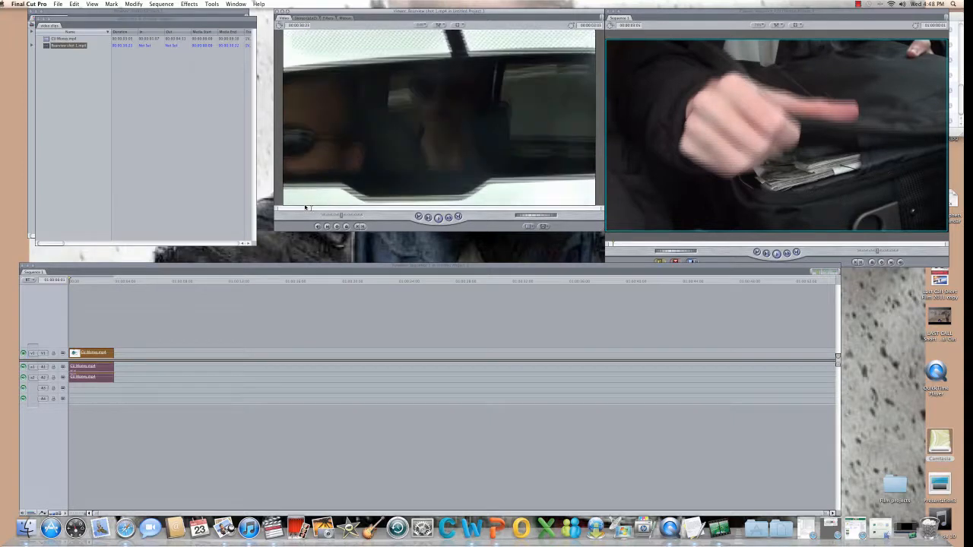
pyautogui.click(361, 227)
pyautogui.press('space')
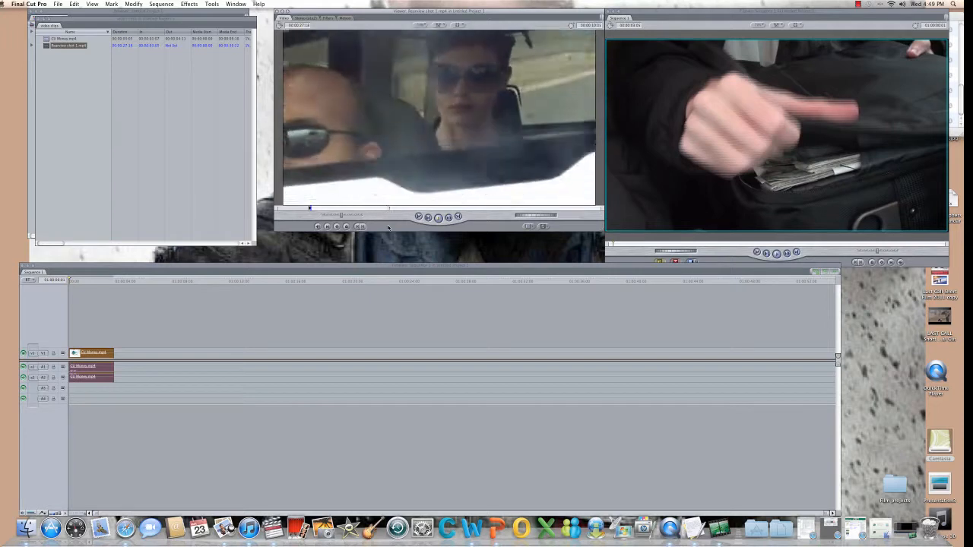
pyautogui.click(364, 227)
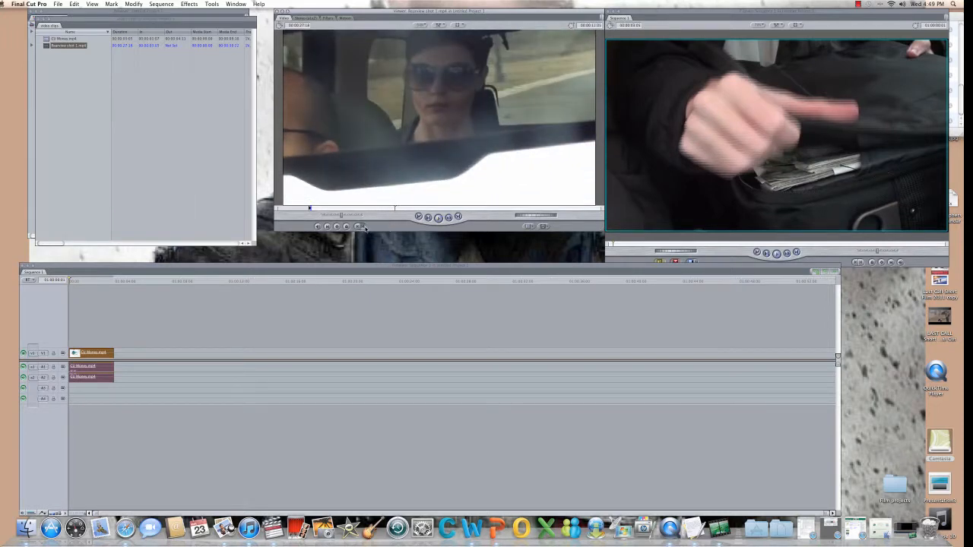
pyautogui.moveTo(405, 86); pyautogui.dragTo(120, 355)
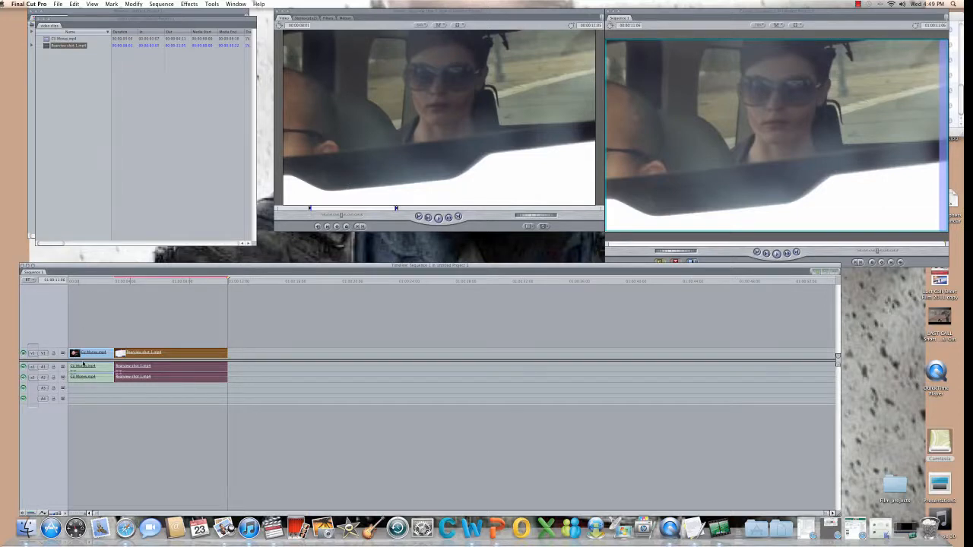
# Play Rearview shot 1 past its Out point and mark a new In point for a later section.
pyautogui.click(419, 128)
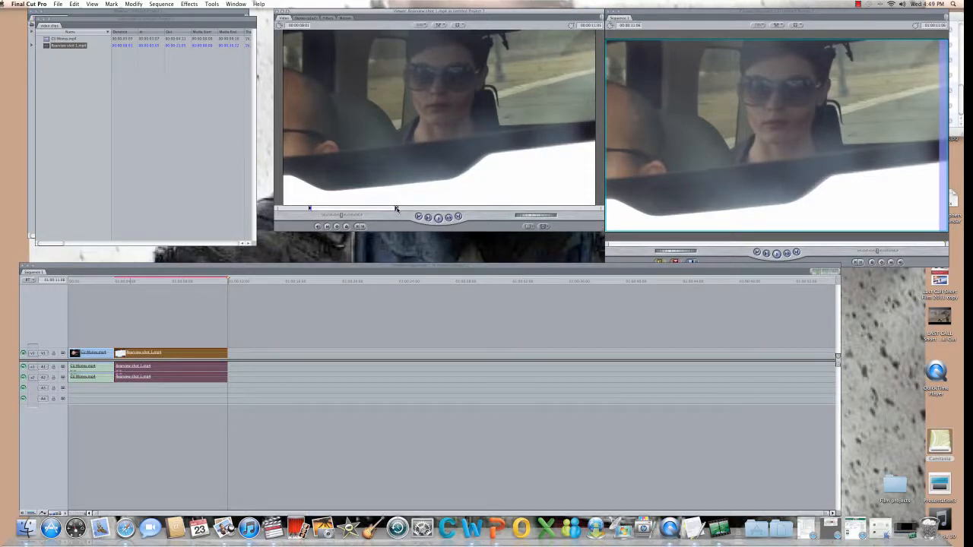
pyautogui.press('space')
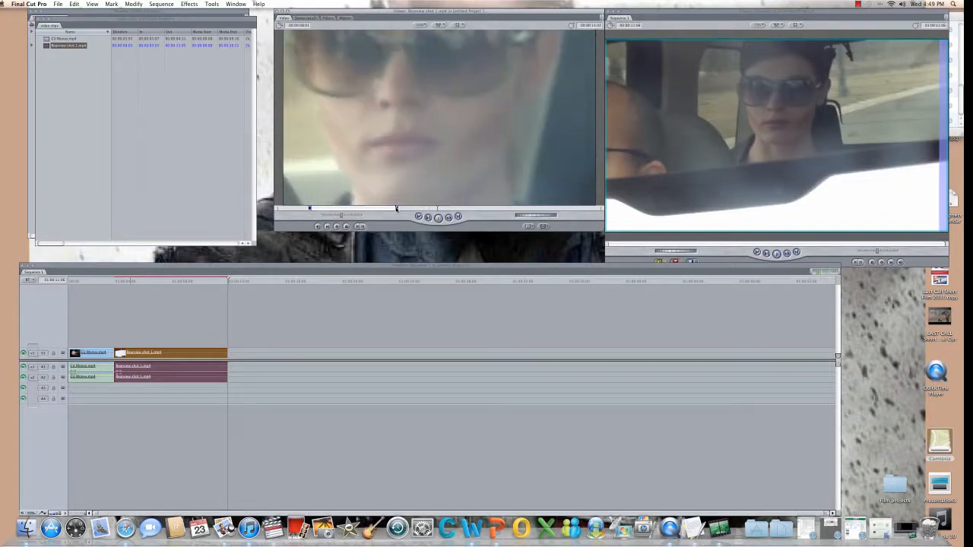
pyautogui.click(358, 227)
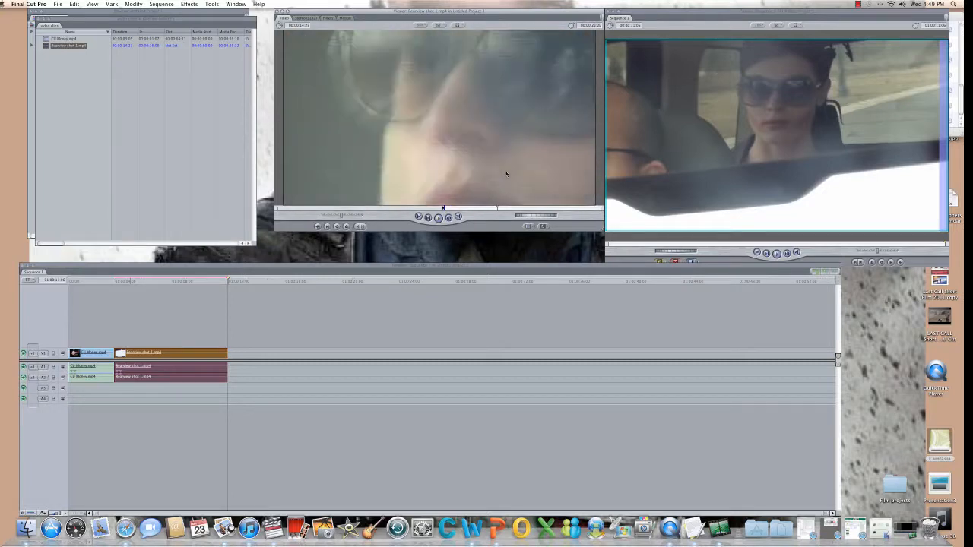
# Mark the Out point and append this later Rearview shot 1 range after the first car shot.
pyautogui.click(362, 227)
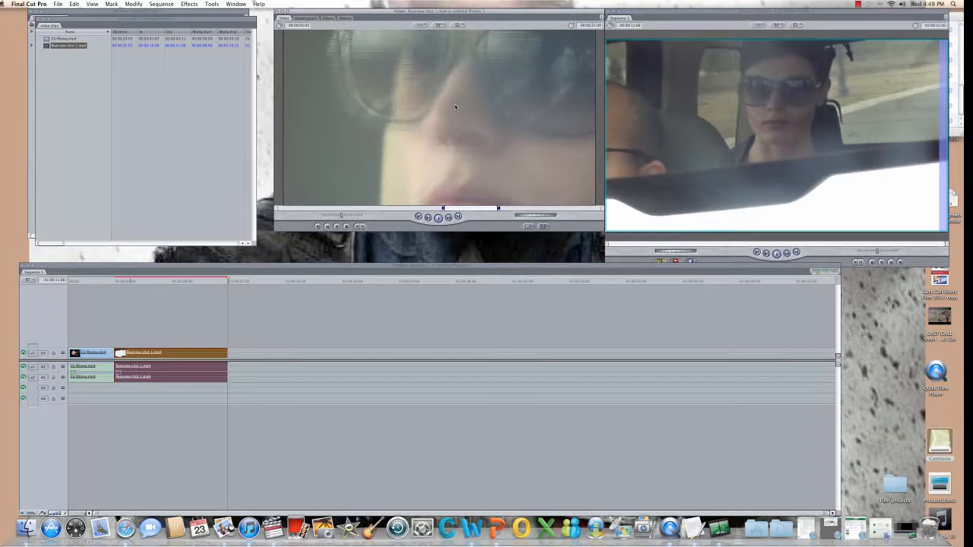
pyautogui.moveTo(454, 105); pyautogui.dragTo(242, 356)
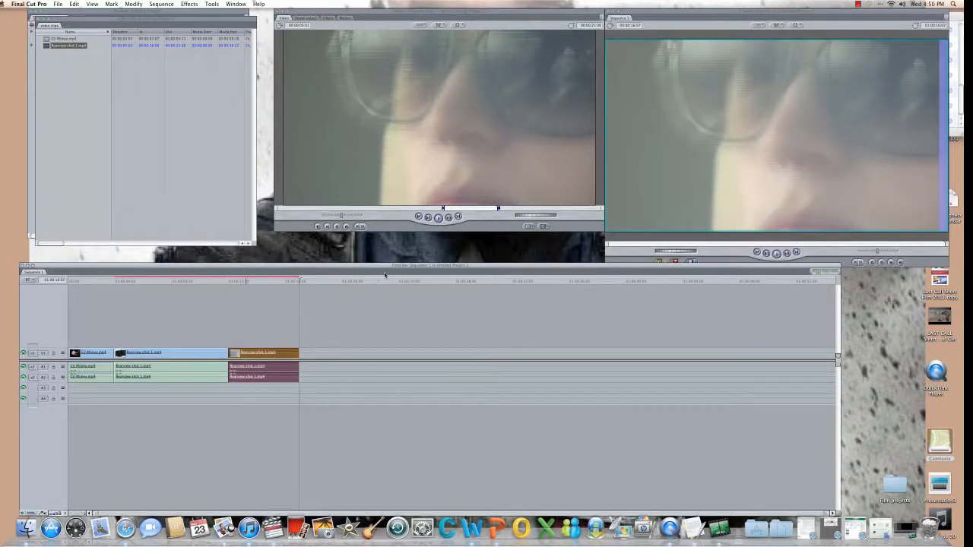
# Render all of Sequence 1 with Sequence > Render All > Both.
pyautogui.click(161, 4)
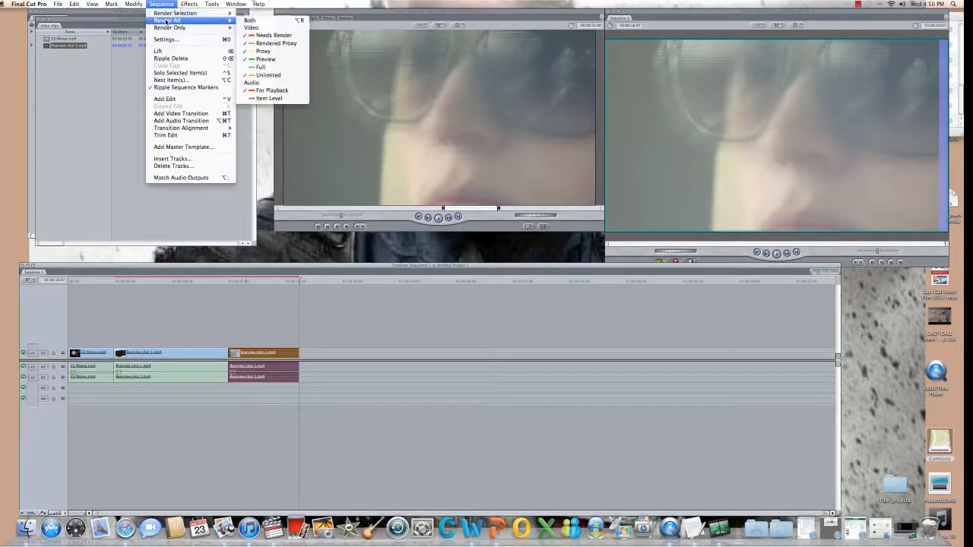
pyautogui.click(166, 22)
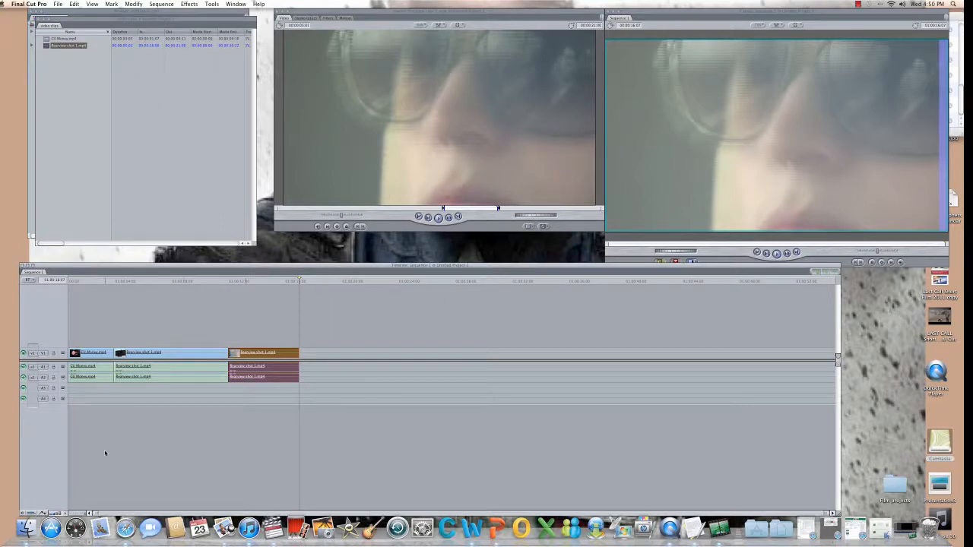
# Lock V1 and delete the CU Money clip's audio from A1 and A2.
pyautogui.click(53, 354)
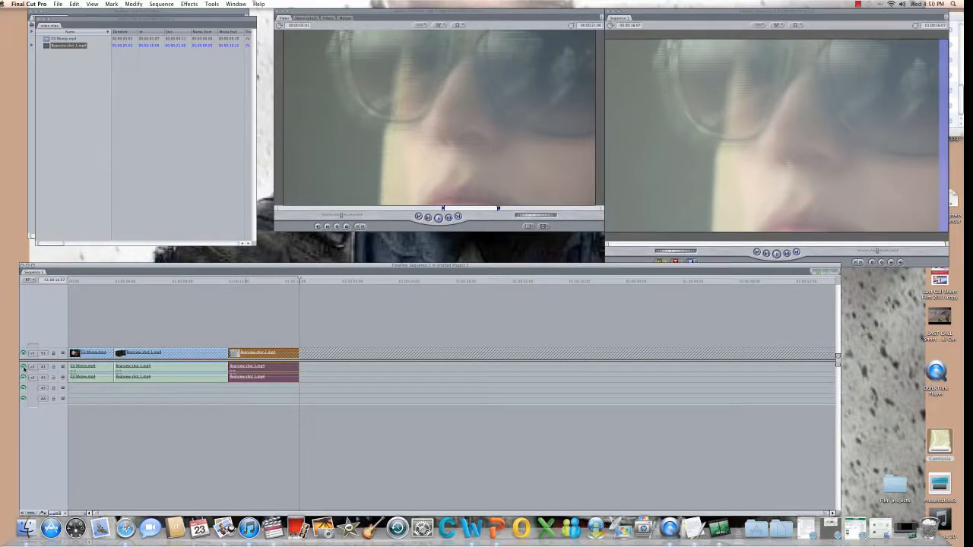
pyautogui.click(82, 368)
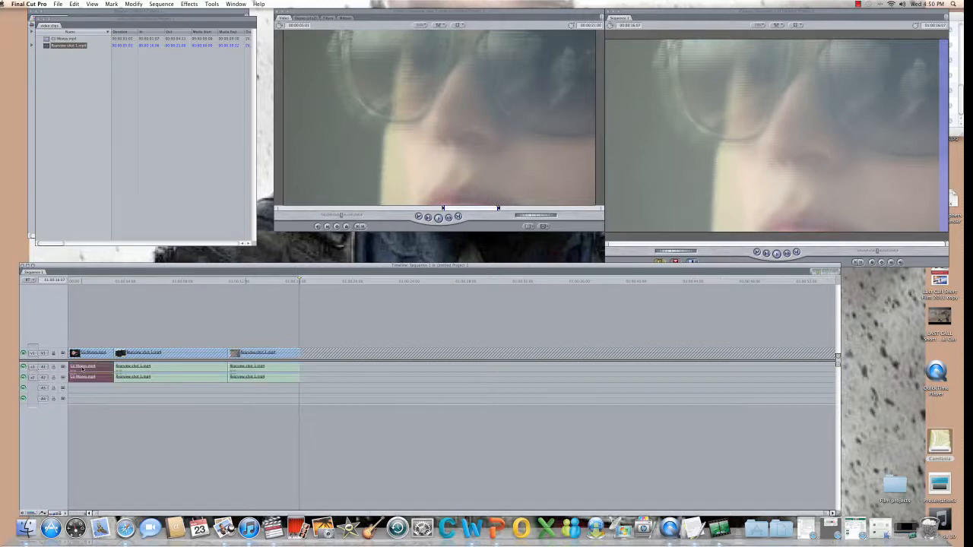
pyautogui.press('Delete')
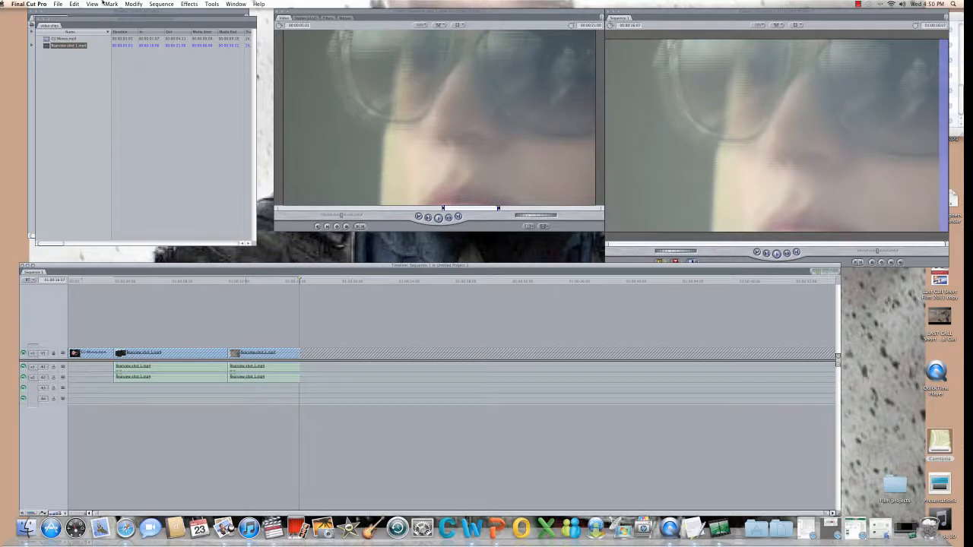
# Look through the Edit and View menus, then dismiss them.
pyautogui.click(74, 4)
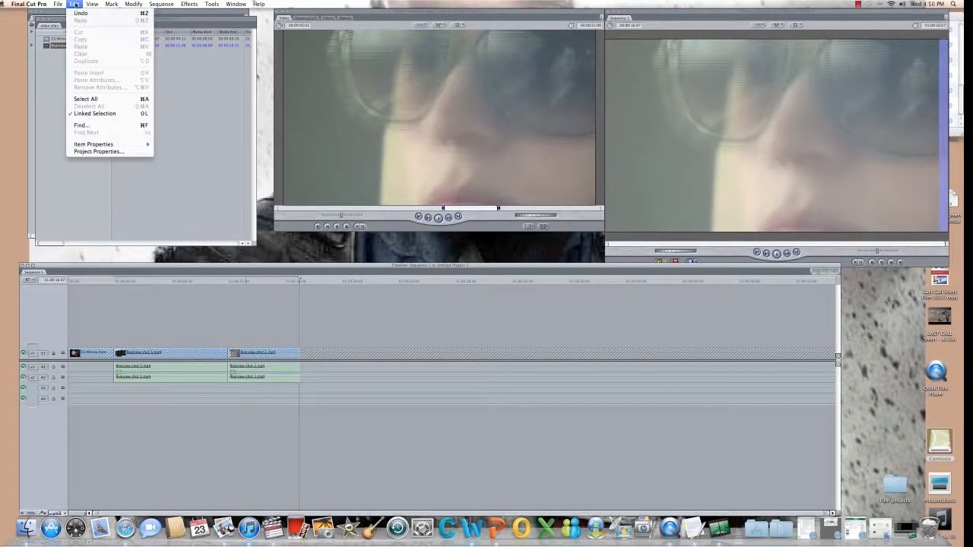
pyautogui.moveTo(59, 4)
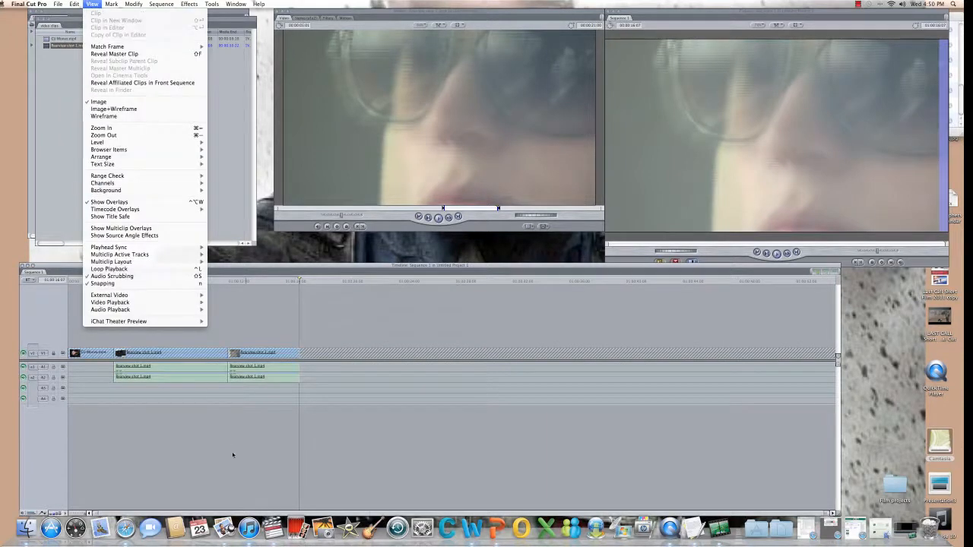
pyautogui.click(78, 376)
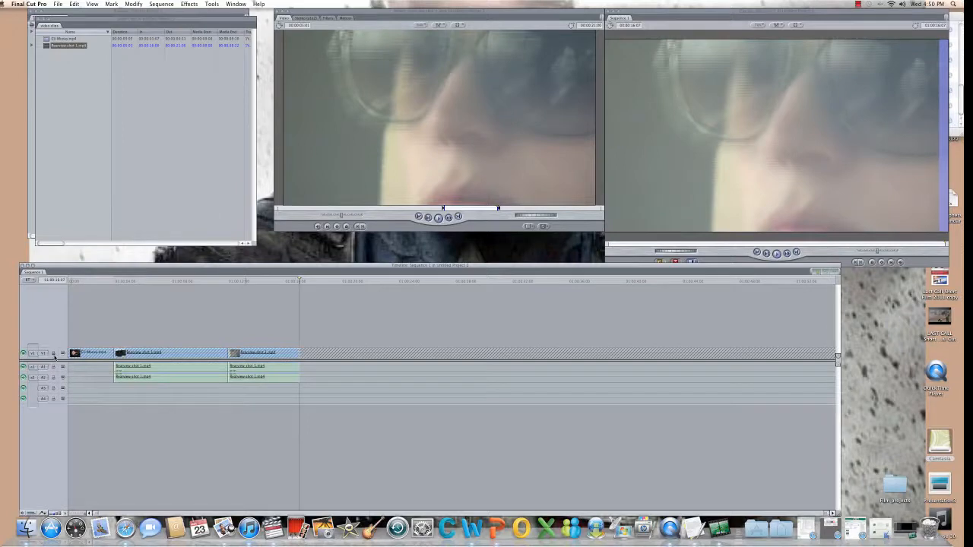
# Unlock V1, return the playhead to the sequence start and play it.
pyautogui.click(54, 355)
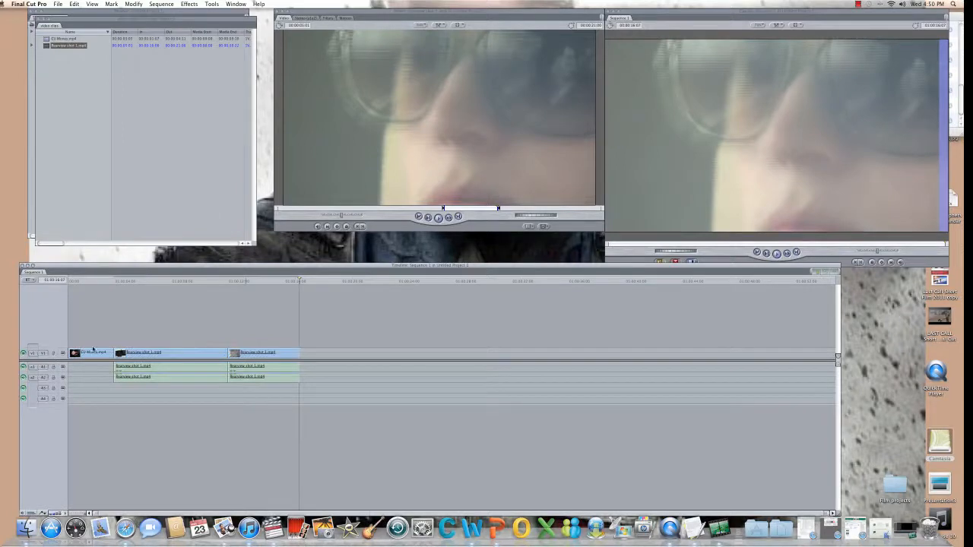
pyautogui.moveTo(103, 281); pyautogui.dragTo(70, 280)
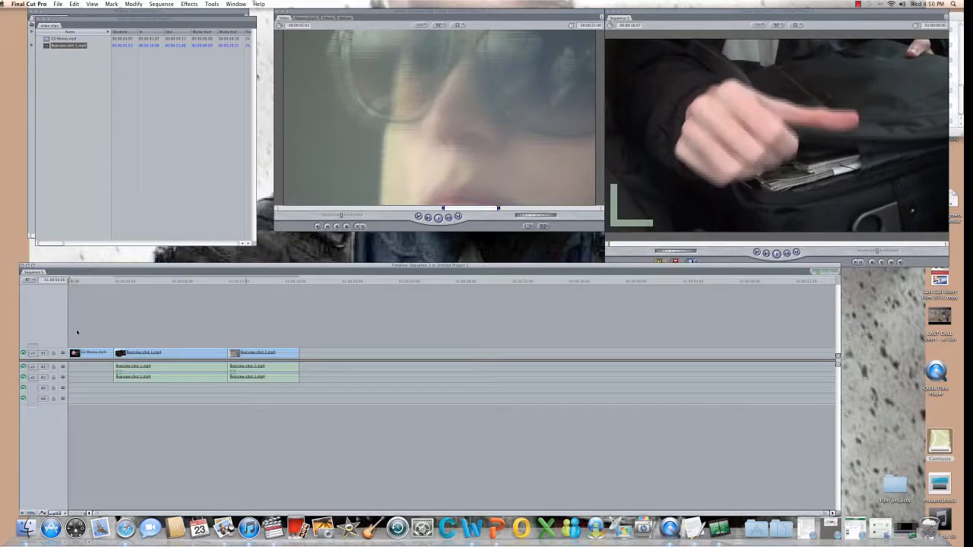
pyautogui.press('space')
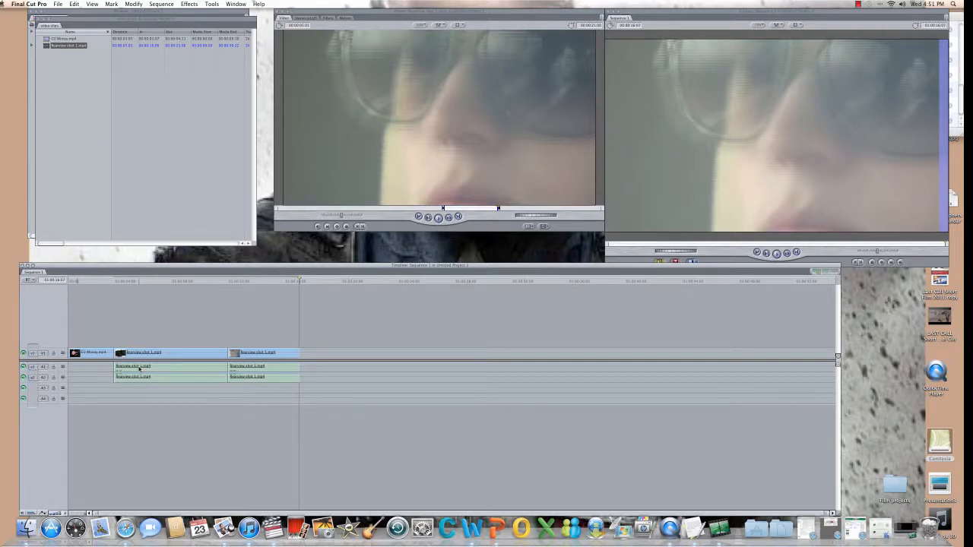
# Keyframe the Rearview interview clip's audio level into a rising ramp from quiet to louder.
pyautogui.doubleClick(139, 369)
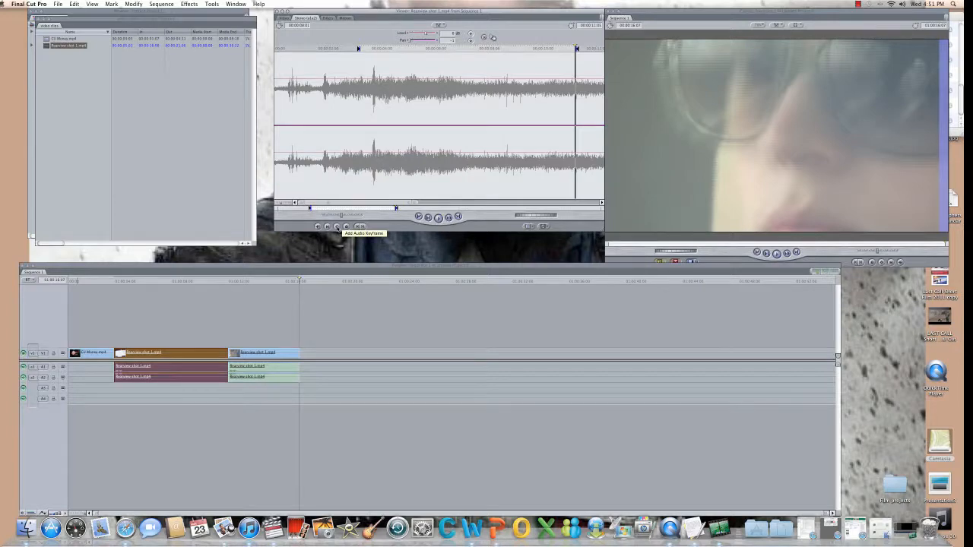
pyautogui.click(337, 227)
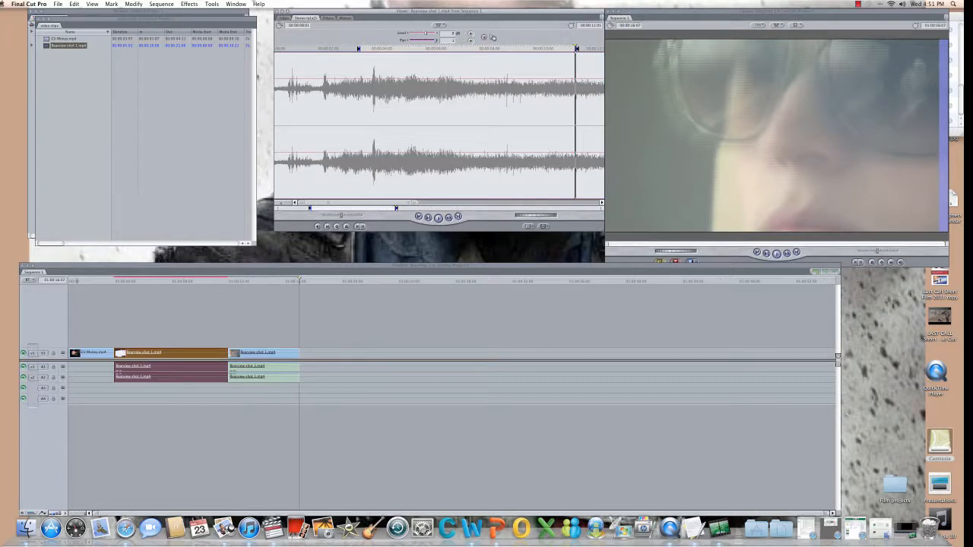
pyautogui.moveTo(575, 155); pyautogui.dragTo(506, 161)
pyautogui.click(336, 228)
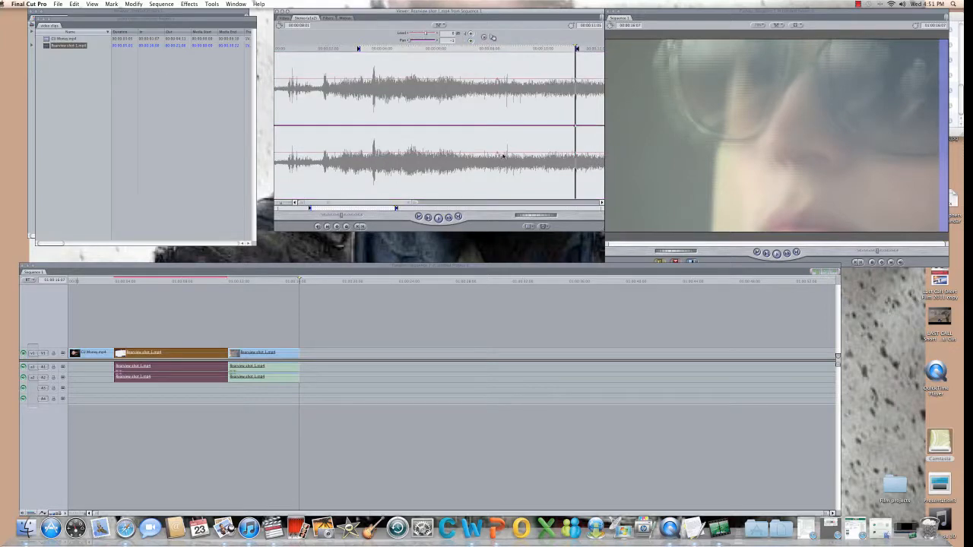
pyautogui.moveTo(490, 154); pyautogui.dragTo(430, 150)
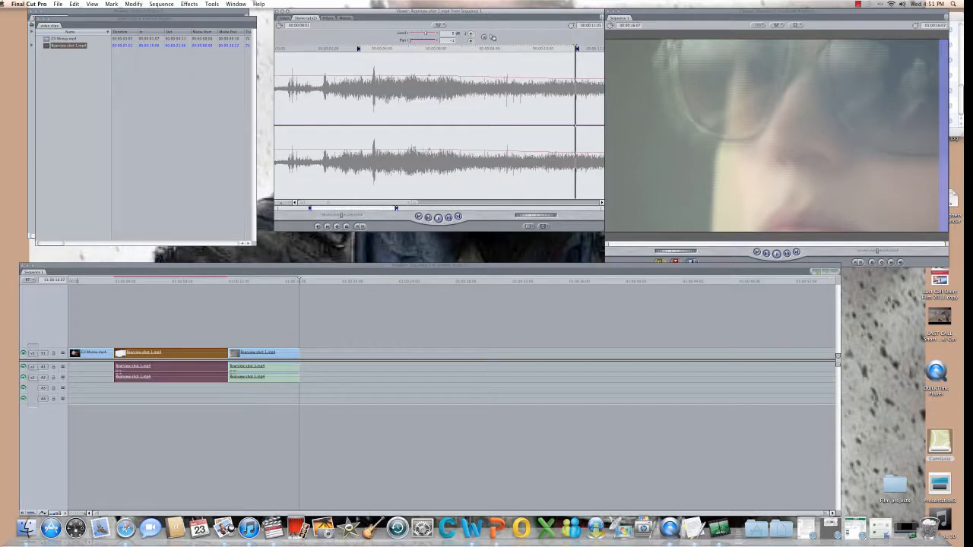
pyautogui.moveTo(573, 155); pyautogui.dragTo(495, 152)
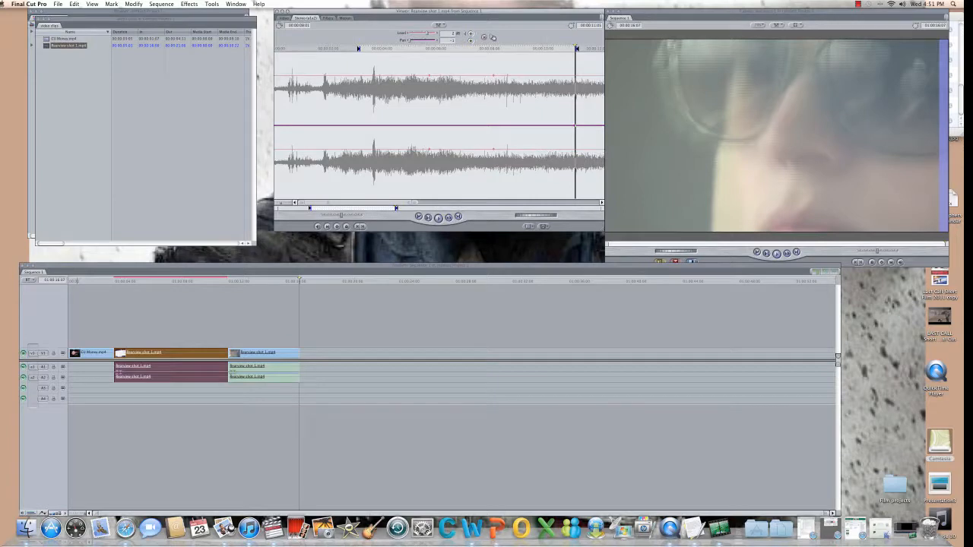
pyautogui.moveTo(430, 150); pyautogui.dragTo(314, 184)
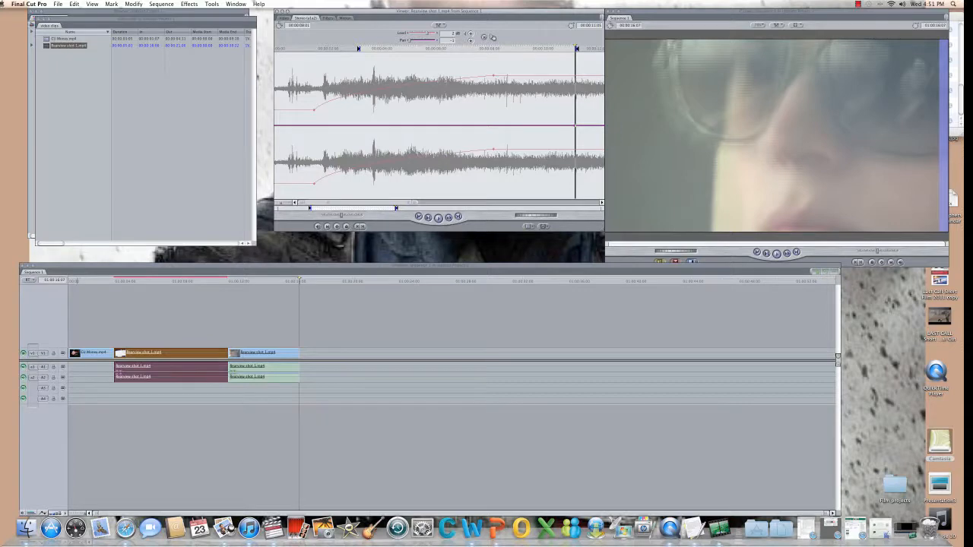
pyautogui.moveTo(492, 150); pyautogui.dragTo(492, 140)
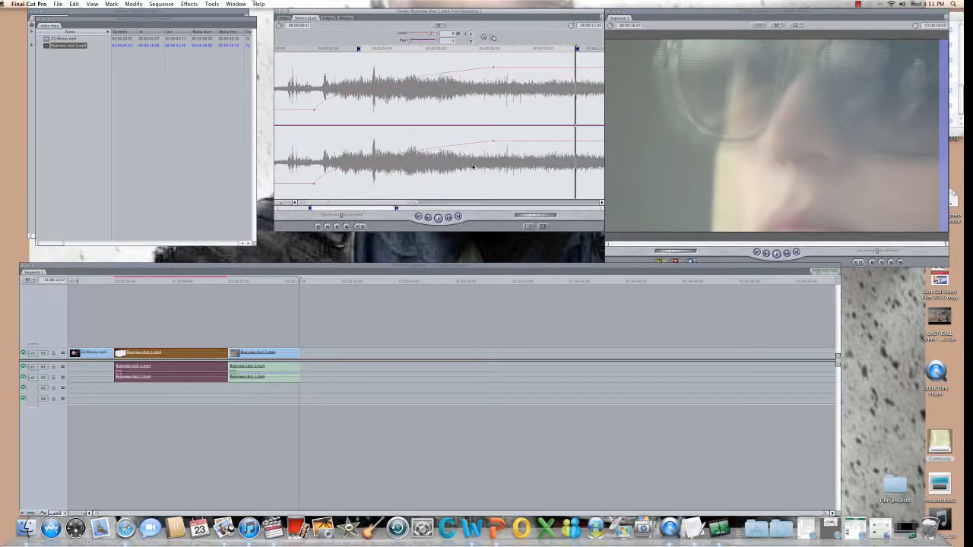
pyautogui.click(336, 226)
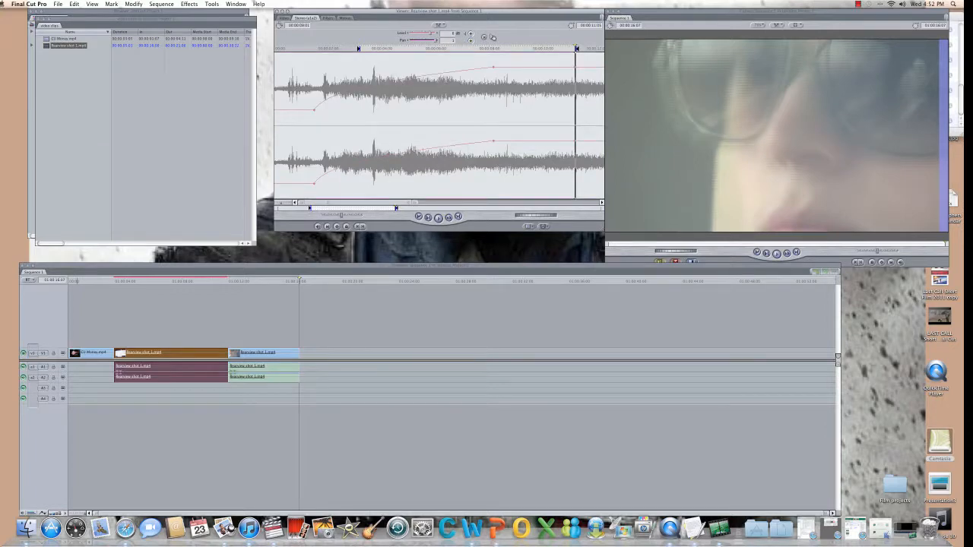
pyautogui.moveTo(571, 142); pyautogui.dragTo(571, 128)
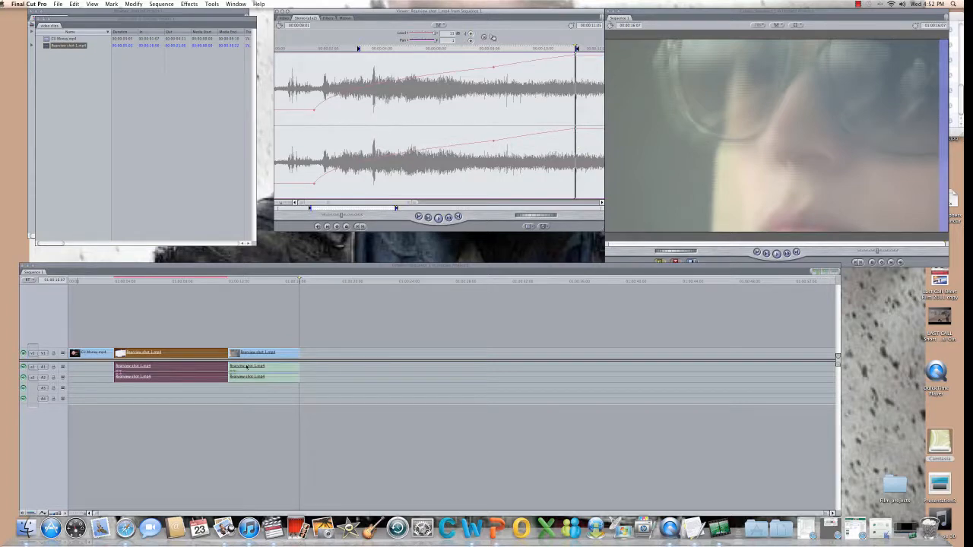
# Render the whole sequence with Sequence > Render All.
pyautogui.click(114, 280)
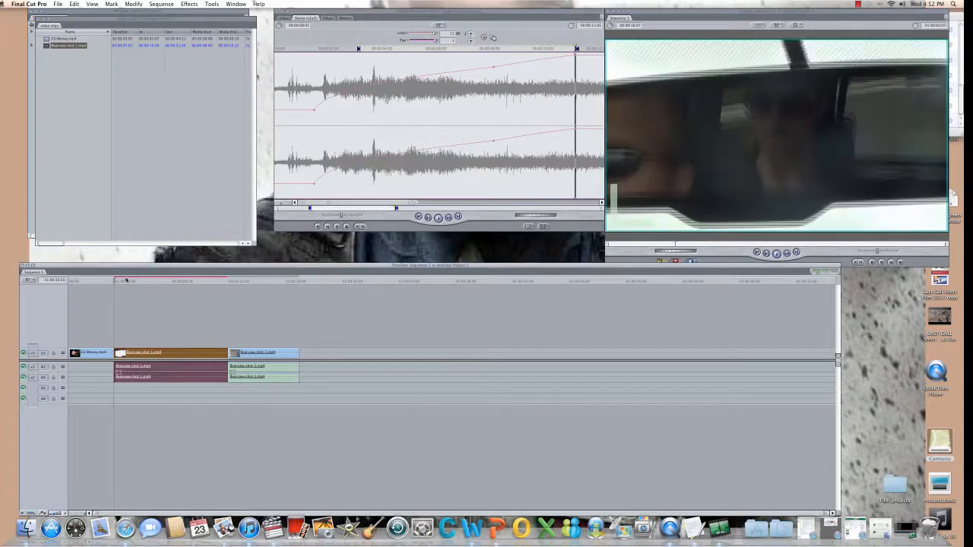
pyautogui.click(160, 5)
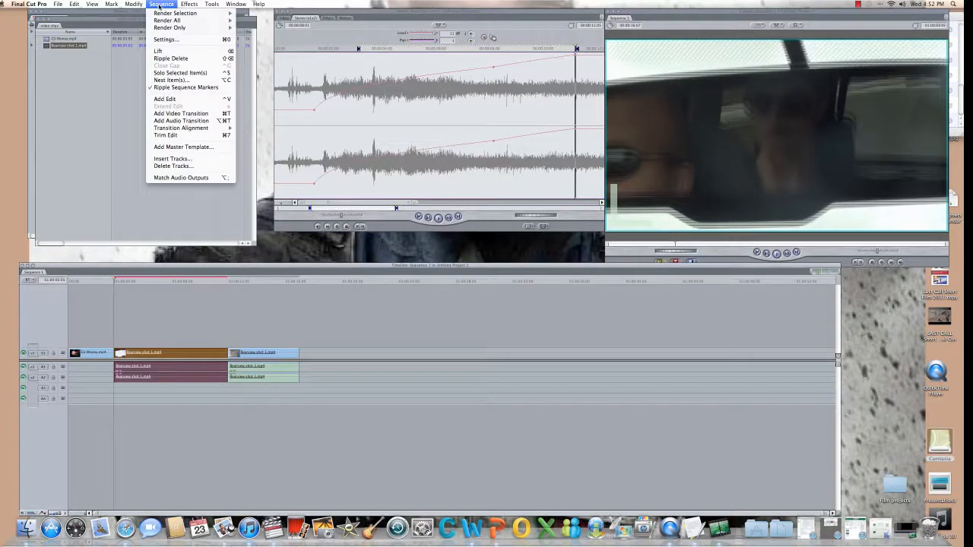
pyautogui.moveTo(176, 15)
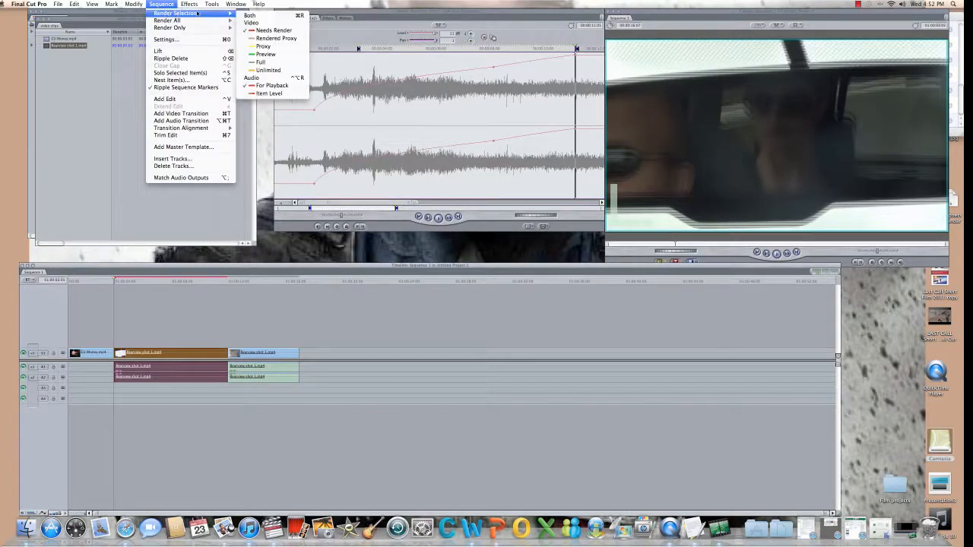
pyautogui.click(191, 24)
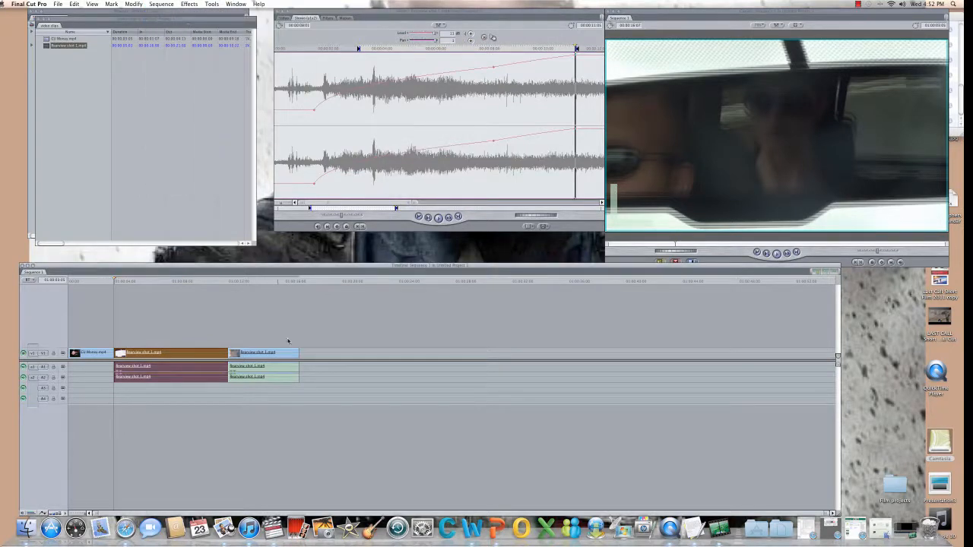
# Reload the interview clip's audio in the Viewer and close the video clips bin.
pyautogui.click(310, 209)
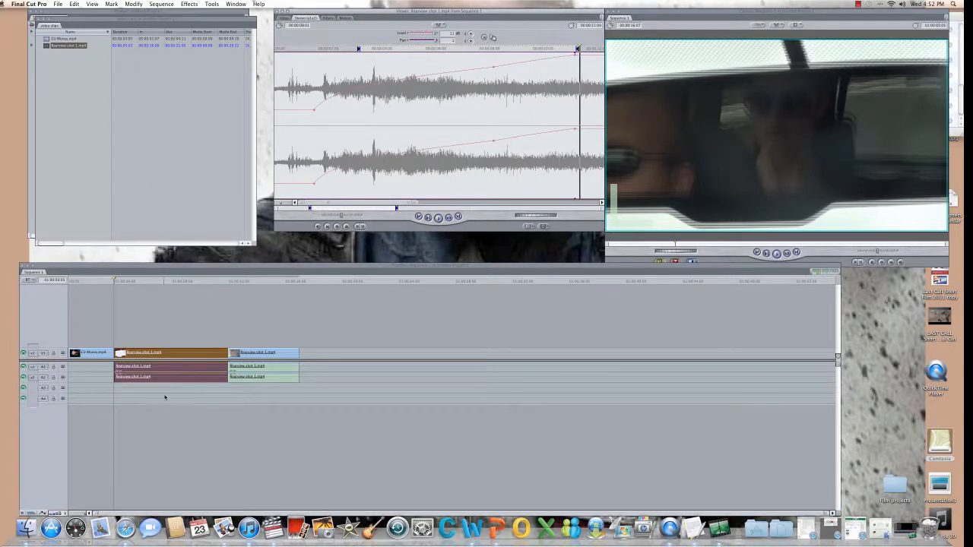
pyautogui.doubleClick(135, 370)
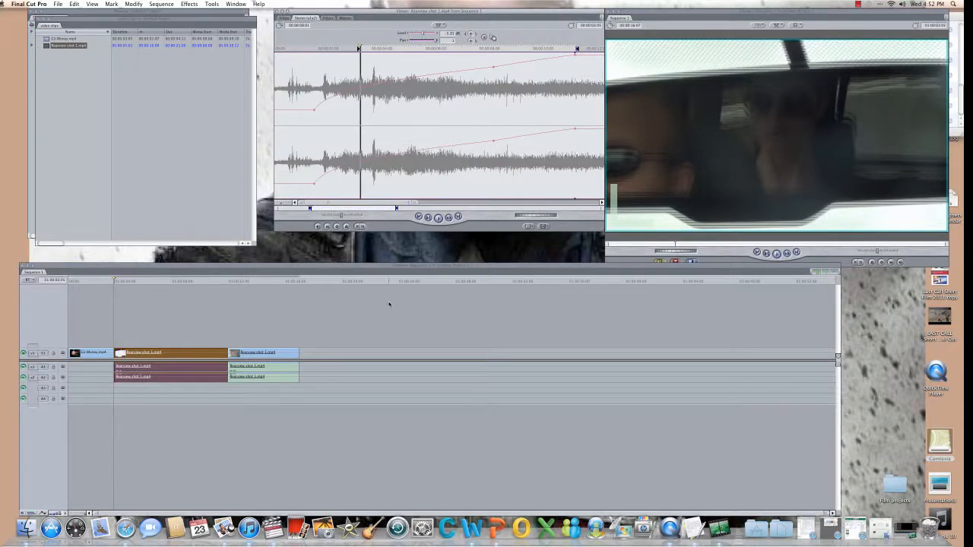
pyautogui.click(37, 21)
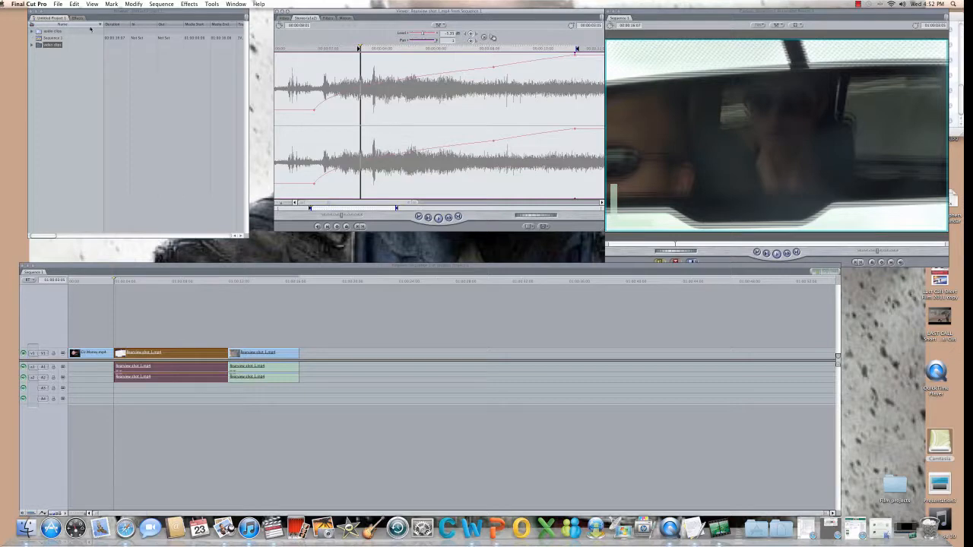
# Start a File > Import > Files import and browse to Music > iTunes.
pyautogui.click(59, 5)
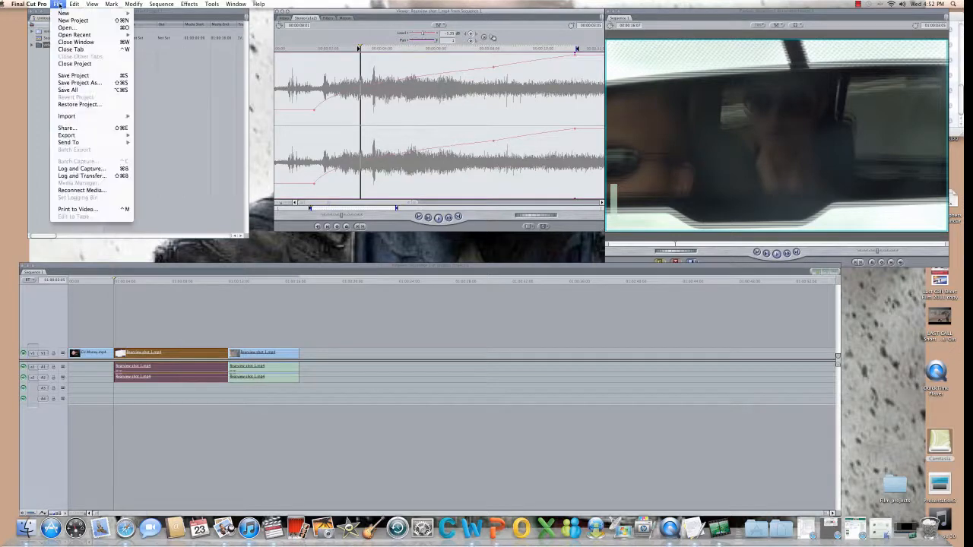
pyautogui.moveTo(84, 117)
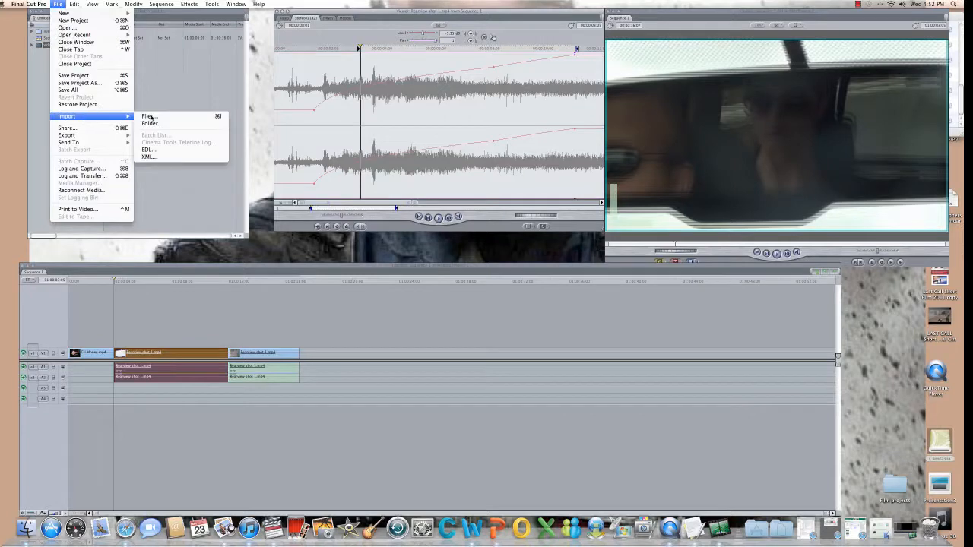
pyautogui.click(152, 118)
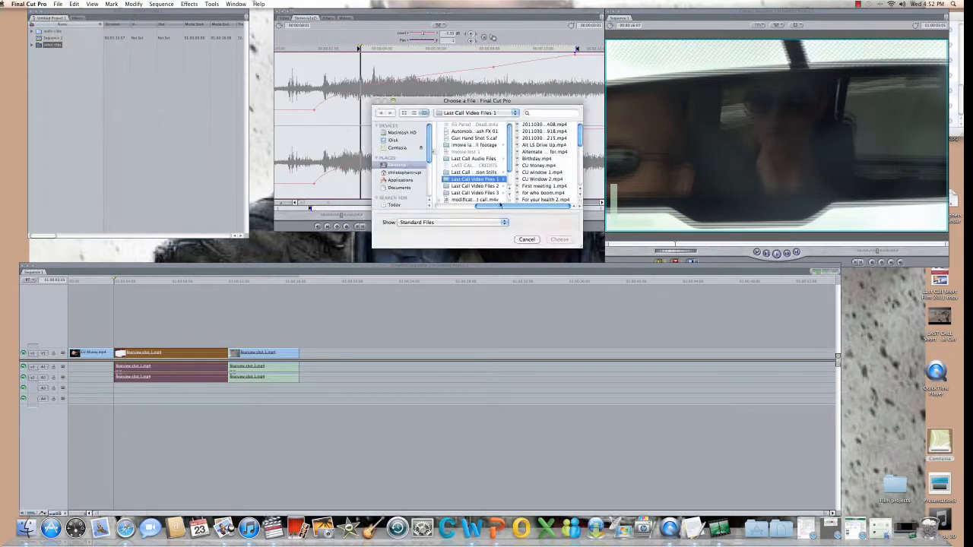
pyautogui.moveTo(430, 157); pyautogui.dragTo(428, 192)
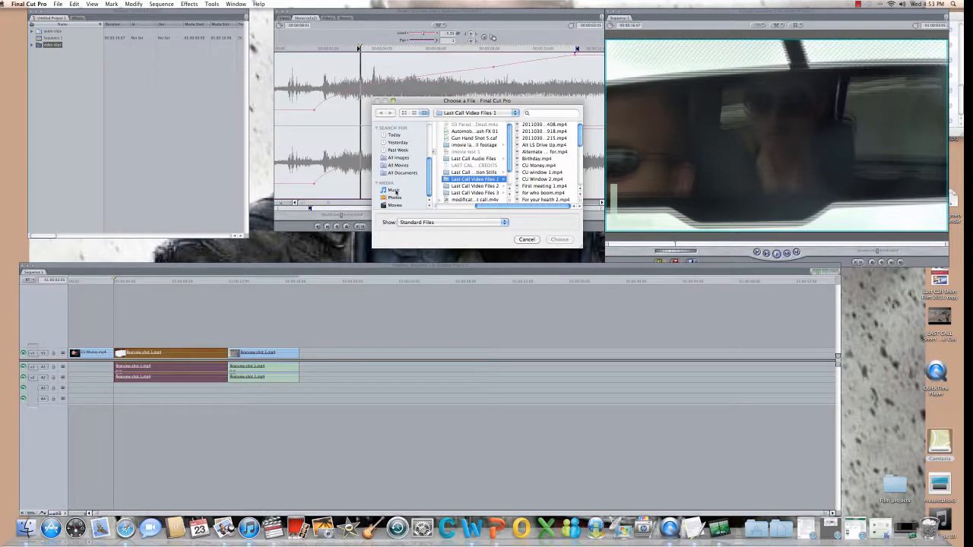
pyautogui.click(393, 191)
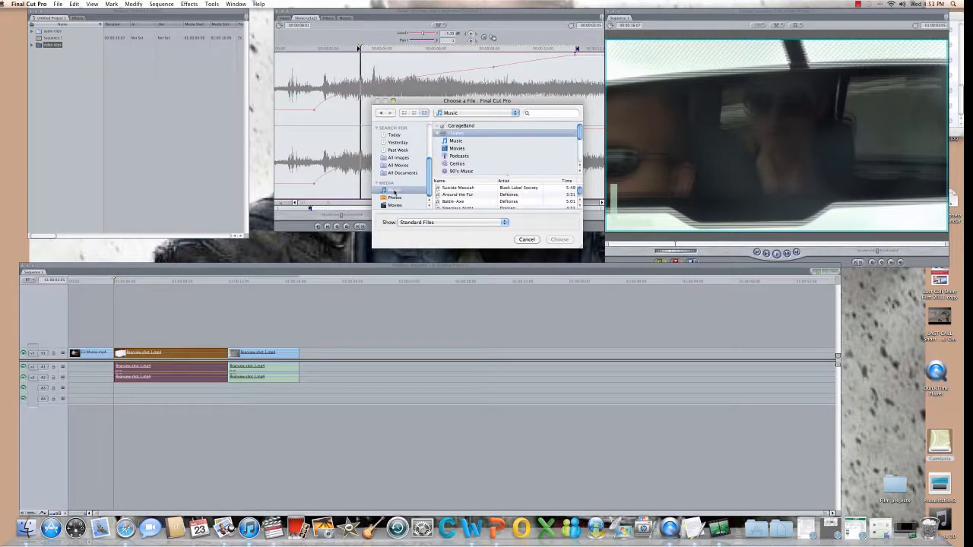
pyautogui.click(459, 136)
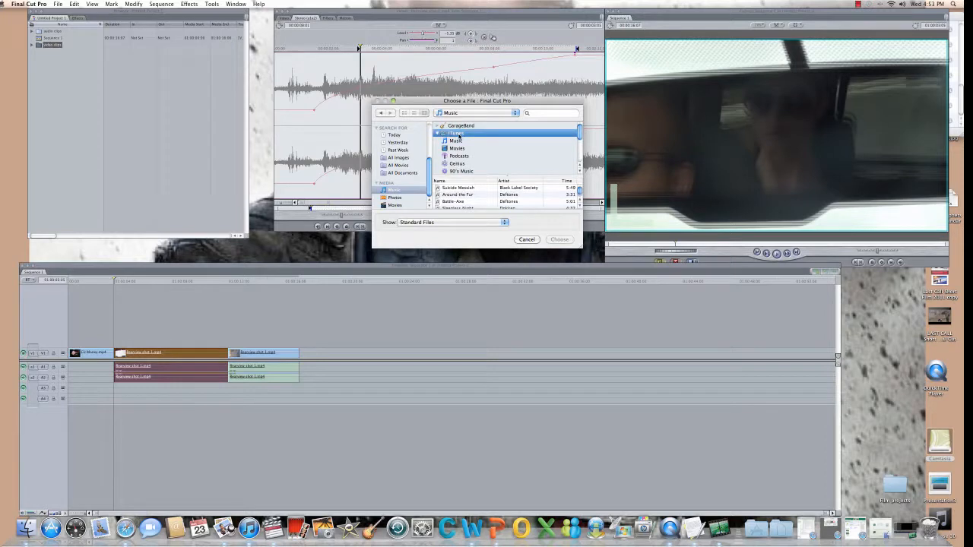
# Import the Nicotine 30 song and select the new Nicotine 30.mp3 clip.
pyautogui.scroll(-2, 543, 195)
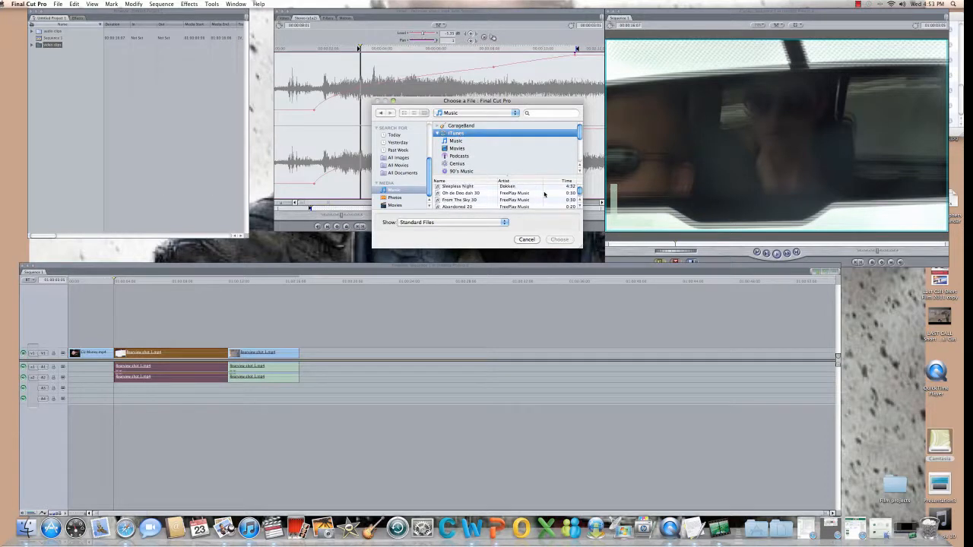
pyautogui.scroll(-2, 543, 194)
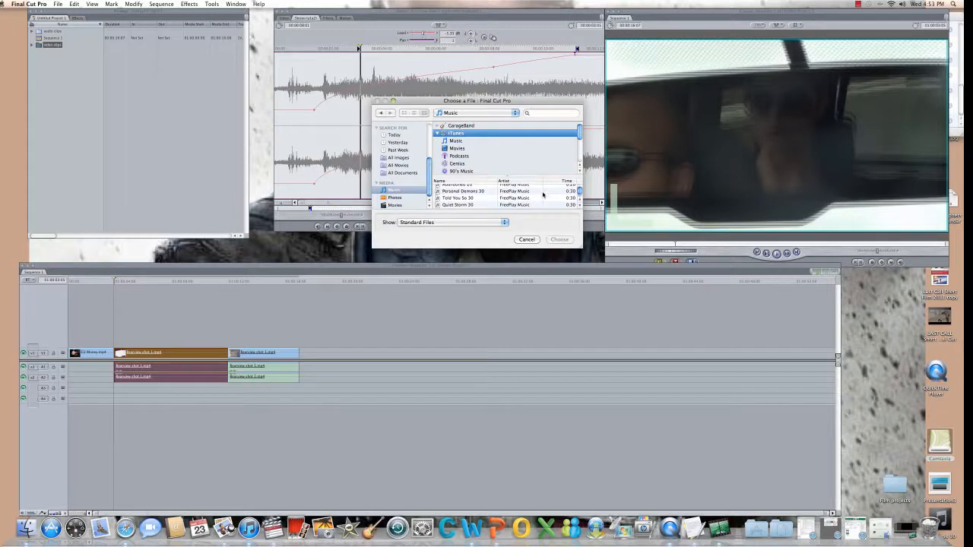
pyautogui.scroll(-3, 493, 198)
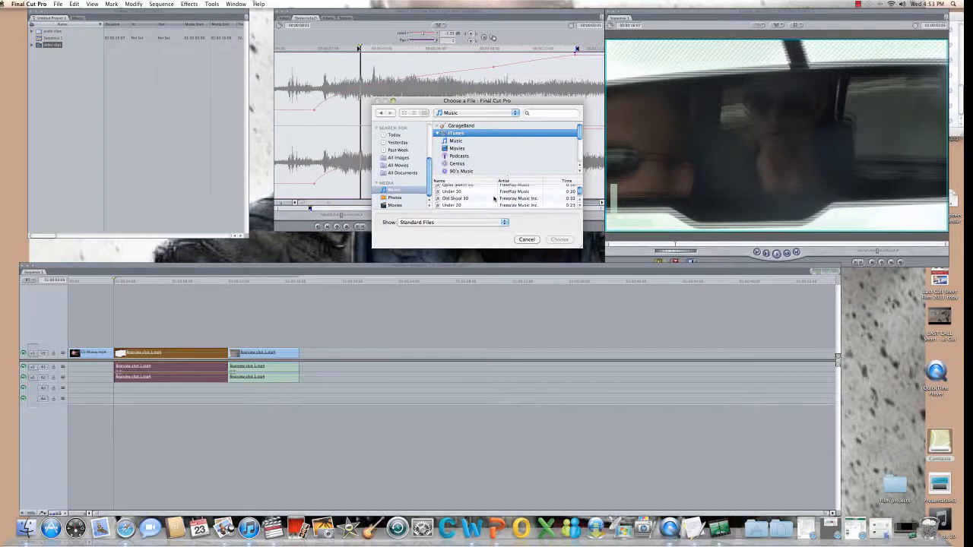
pyautogui.scroll(-3, 487, 196)
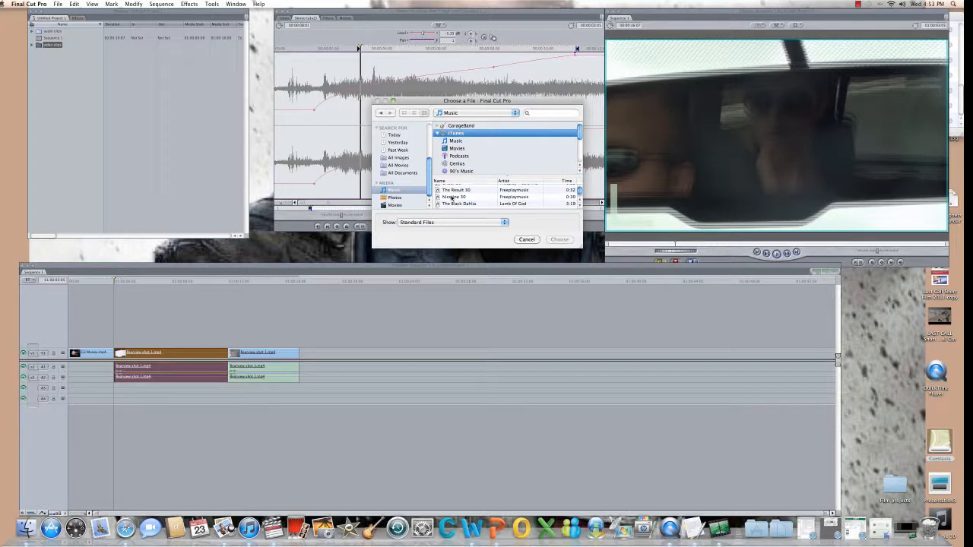
pyautogui.doubleClick(451, 197)
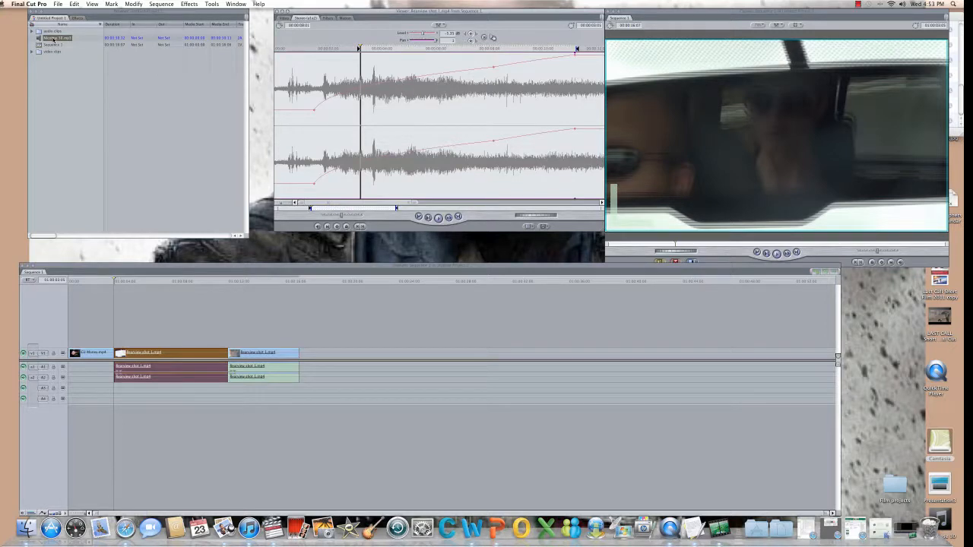
pyautogui.click(53, 38)
pyautogui.click(43, 63)
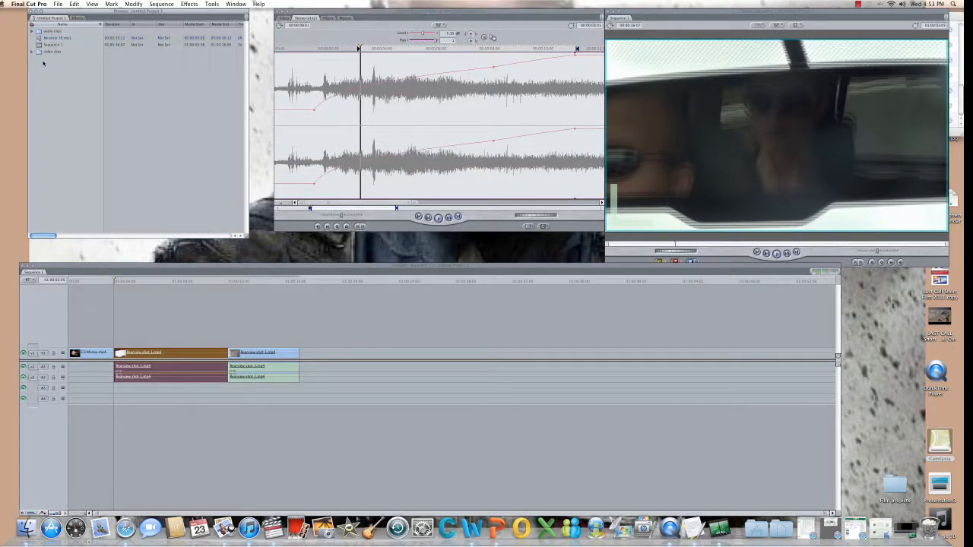
# Mark an In point on Nicotine 30.mp3 in the Viewer and drop it onto A3 and A4.
pyautogui.doubleClick(40, 38)
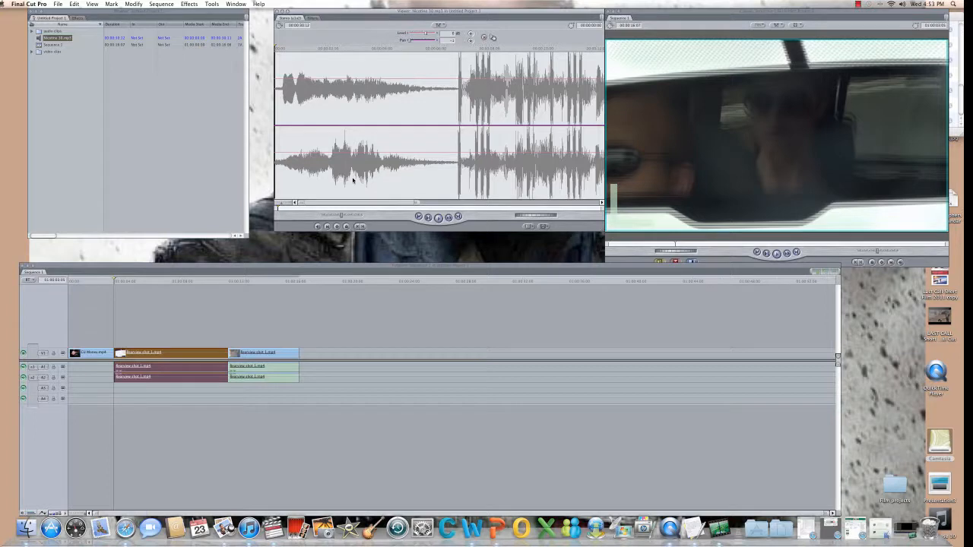
pyautogui.press('space')
pyautogui.moveTo(355, 208); pyautogui.dragTo(316, 208)
pyautogui.click(358, 227)
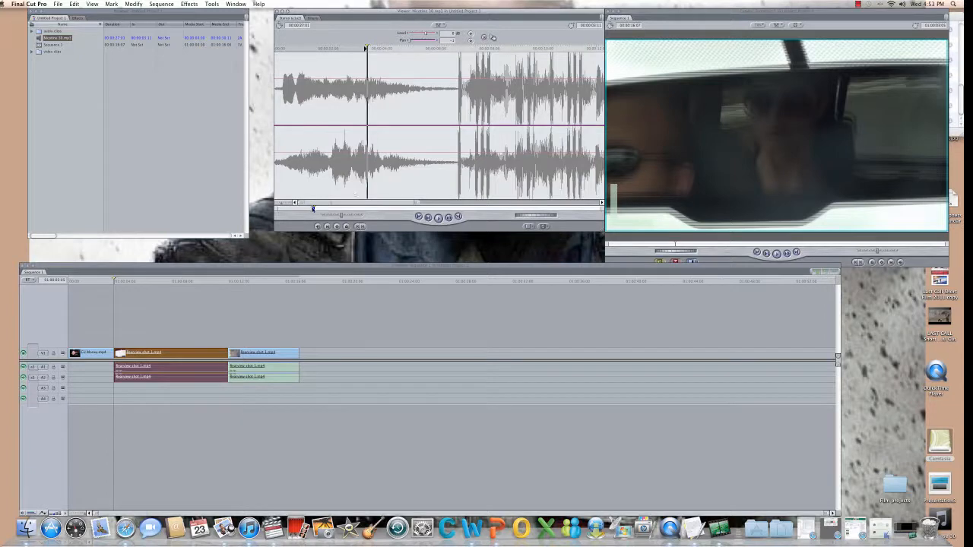
pyautogui.press('space')
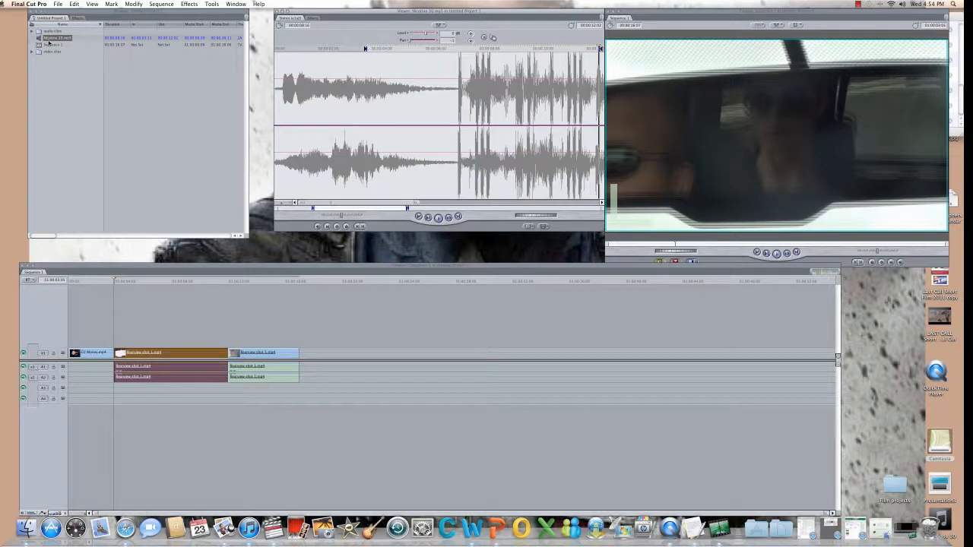
pyautogui.moveTo(49, 43); pyautogui.dragTo(127, 394)
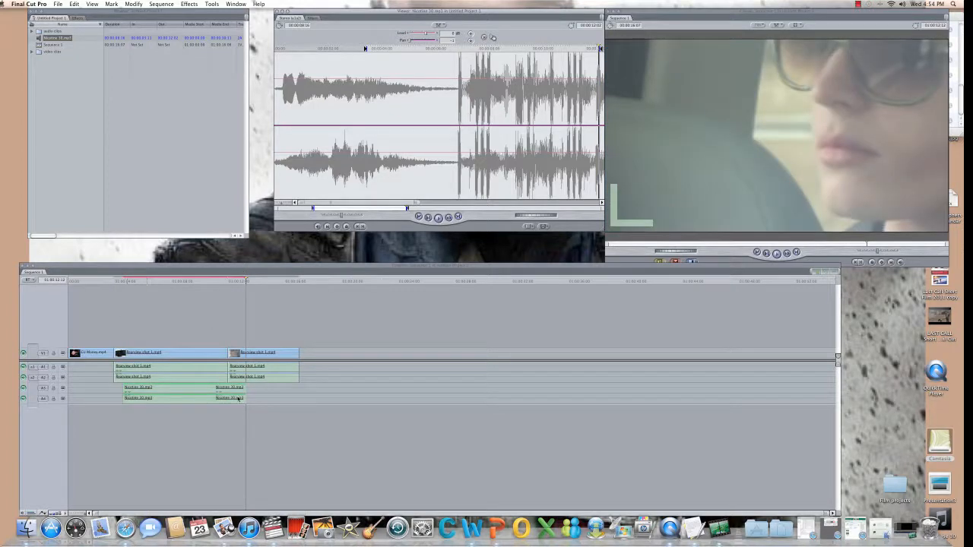
# Render all of Sequence 1 with the new music, then play it from the start.
pyautogui.click(124, 281)
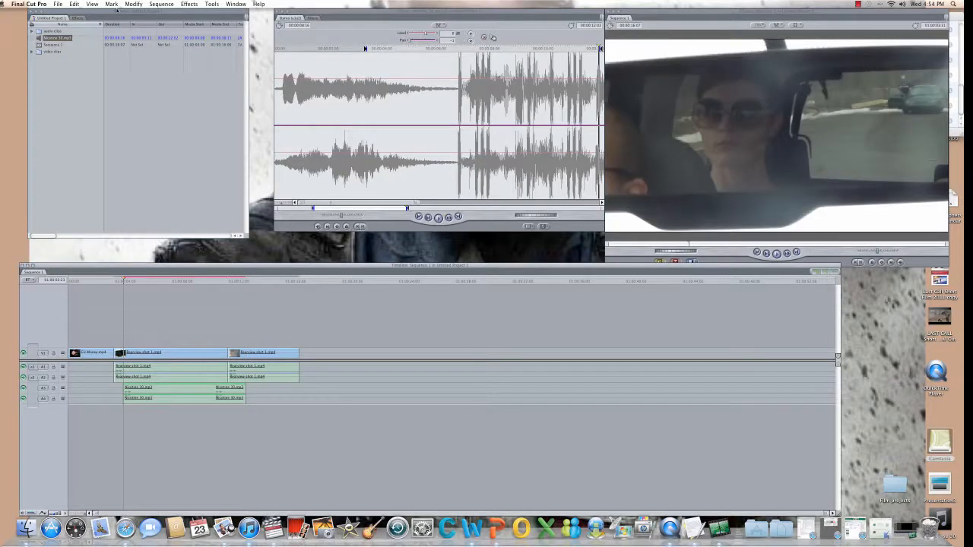
pyautogui.click(161, 4)
pyautogui.moveTo(221, 15)
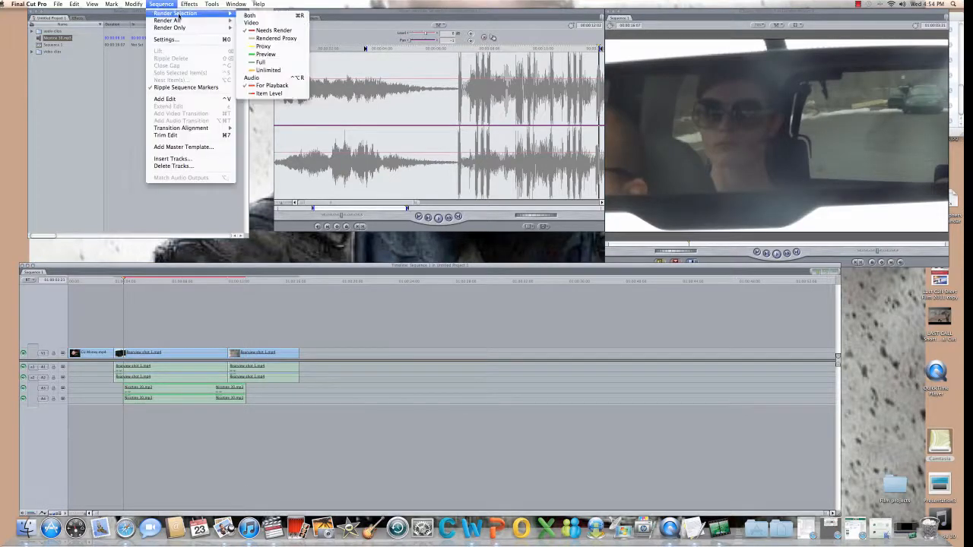
pyautogui.click(182, 22)
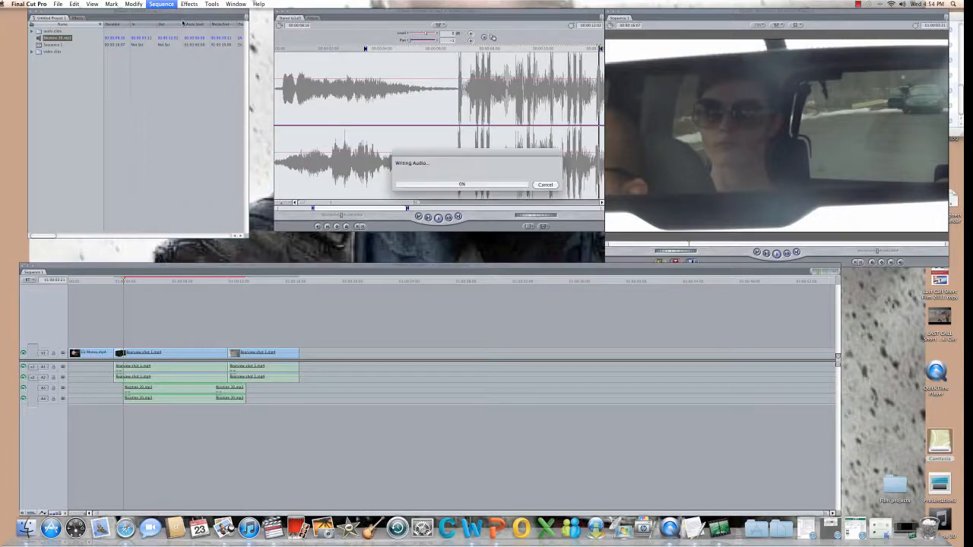
pyautogui.click(68, 280)
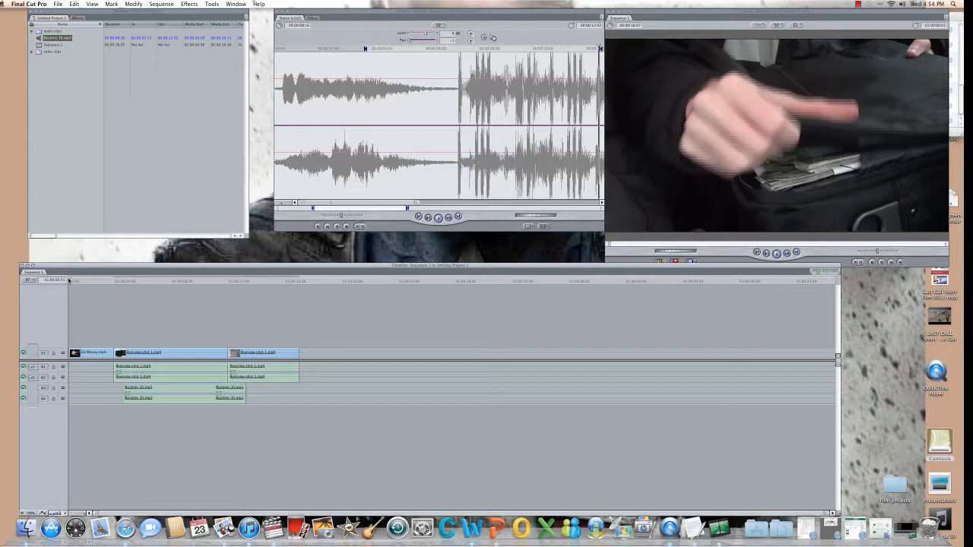
pyautogui.press('space')
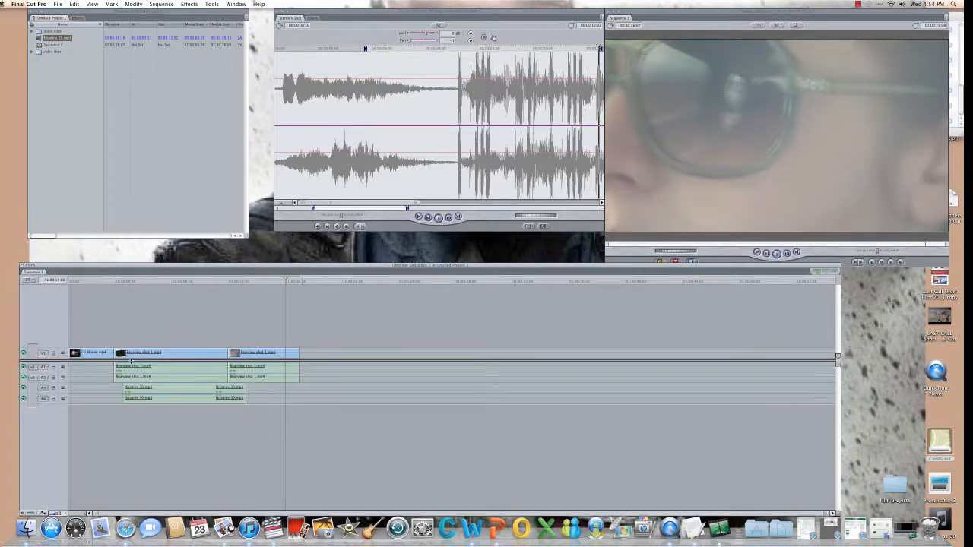
# Drag the Bugview shot 1 volume keyframes down to lower its audio.
pyautogui.doubleClick(124, 369)
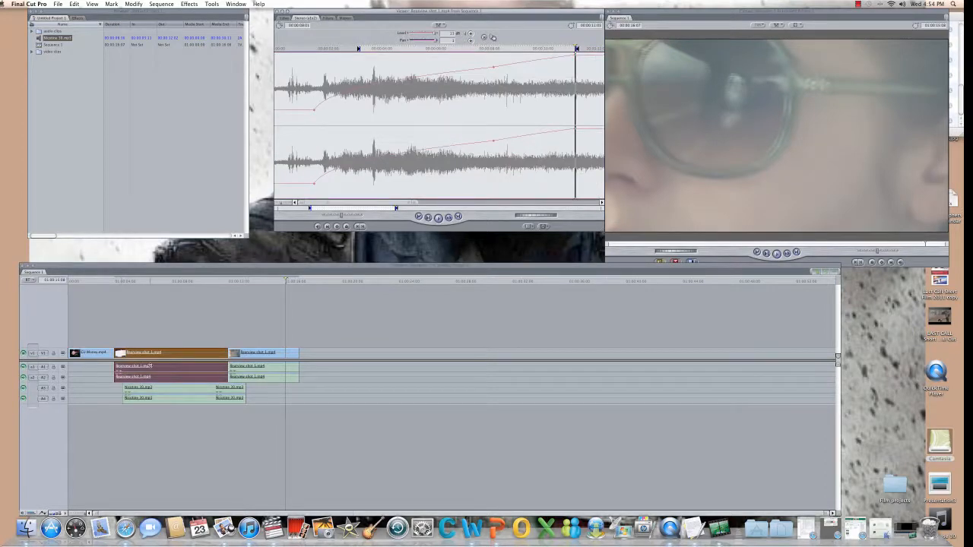
pyautogui.click(144, 369)
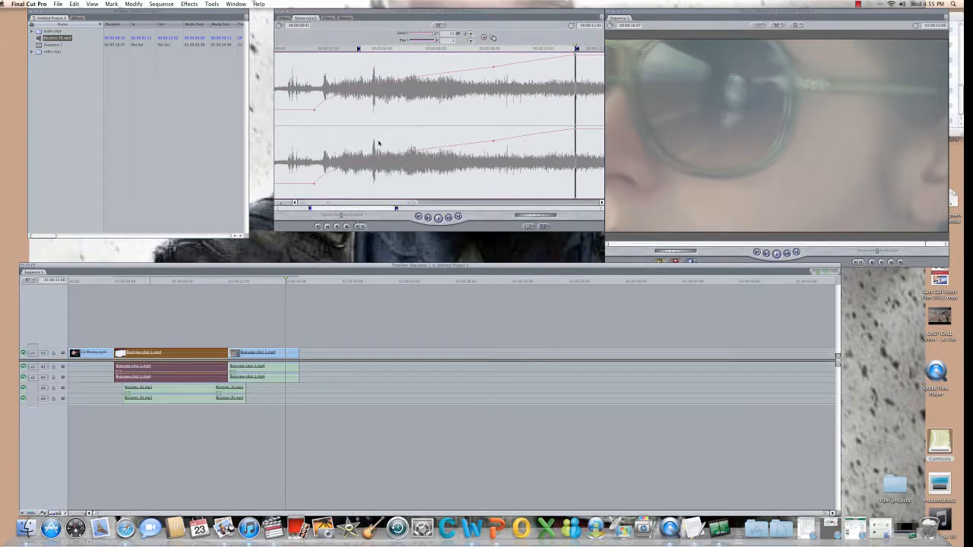
pyautogui.click(493, 38)
pyautogui.moveTo(493, 140); pyautogui.dragTo(496, 155)
pyautogui.click(313, 185)
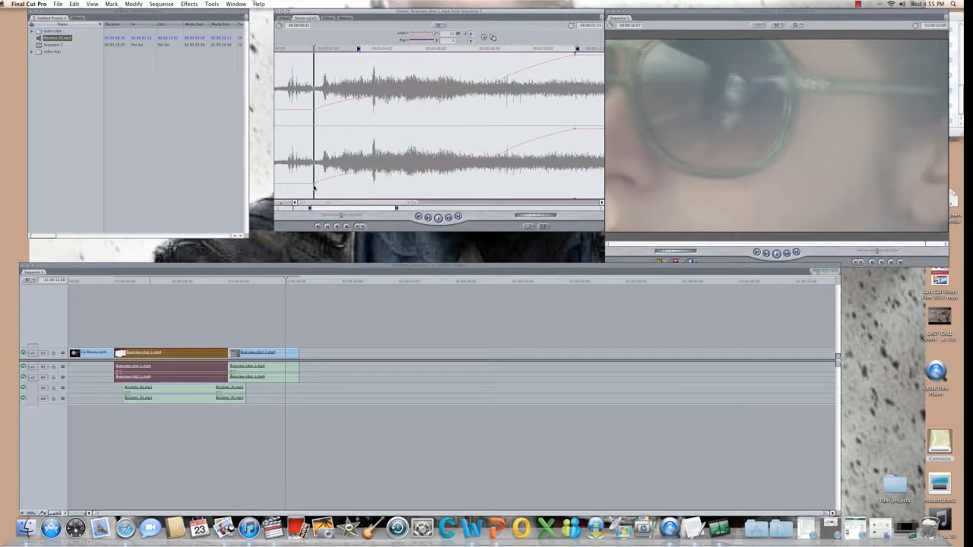
pyautogui.moveTo(314, 185); pyautogui.dragTo(320, 188)
pyautogui.moveTo(496, 81); pyautogui.dragTo(496, 94)
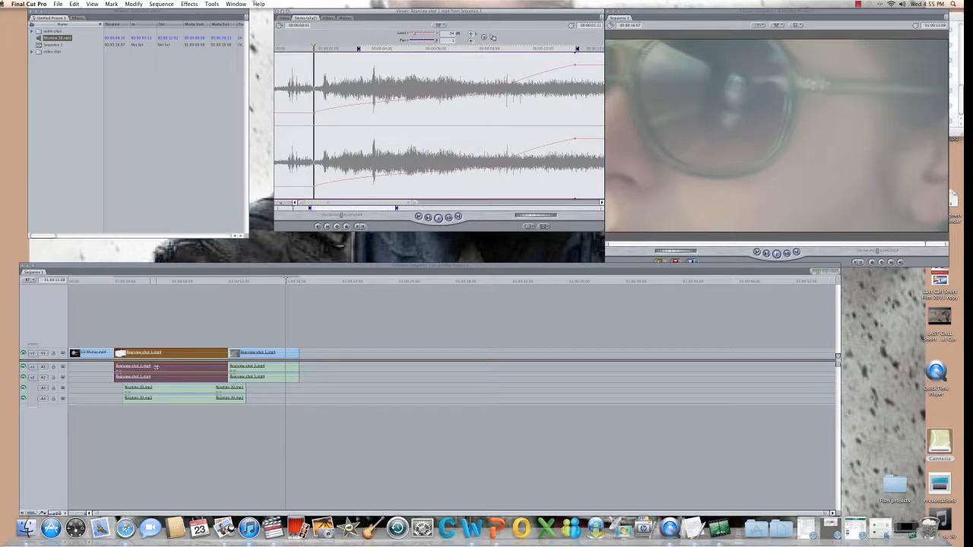
# Shift the Nicotine 30.mp3 clips slightly later and play the sequence from the start.
pyautogui.click(157, 390)
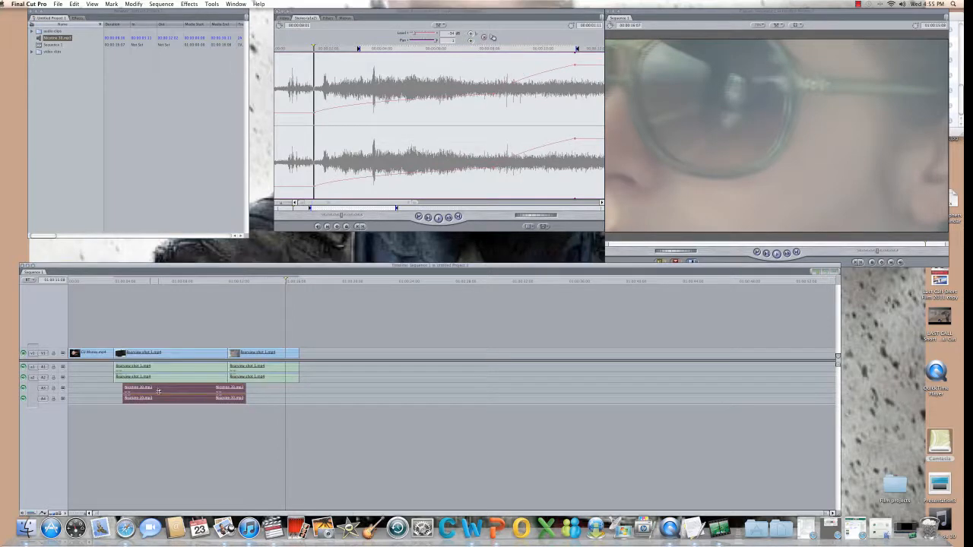
pyautogui.click(116, 392)
pyautogui.click(132, 395)
pyautogui.moveTo(130, 390); pyautogui.dragTo(168, 388)
pyautogui.click(114, 280)
pyautogui.press('space')
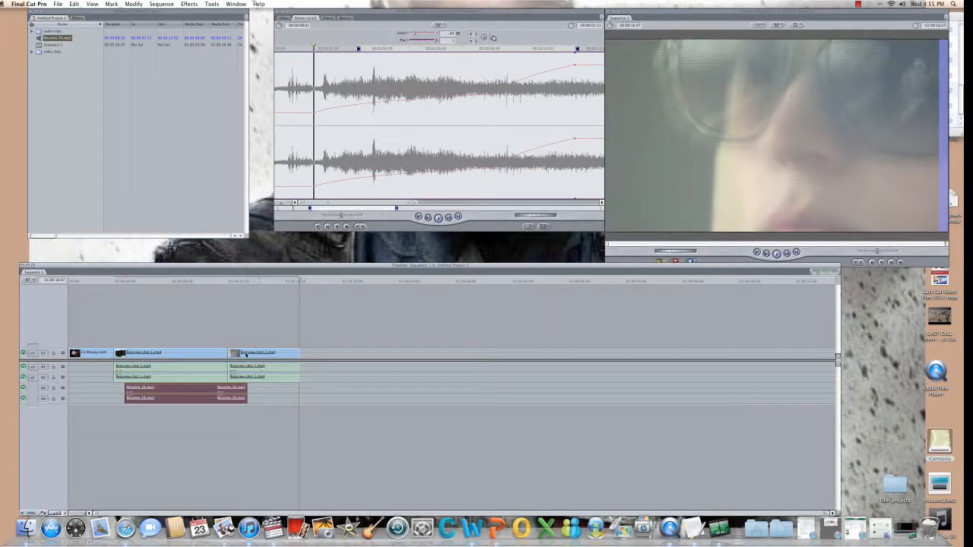
# Open Bugview shot 1 in the Viewer, park the playhead past the edit, and show the Generator list.
pyautogui.doubleClick(245, 354)
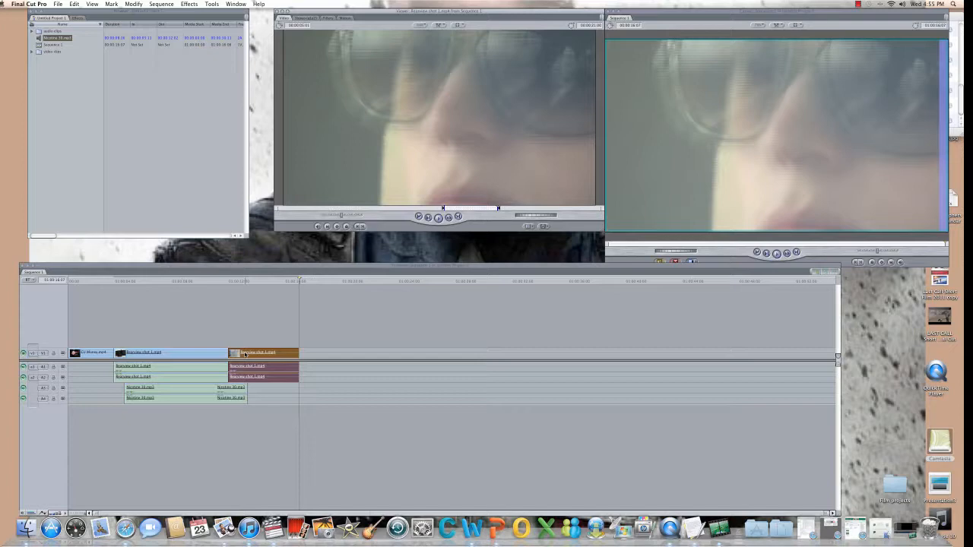
pyautogui.click(227, 279)
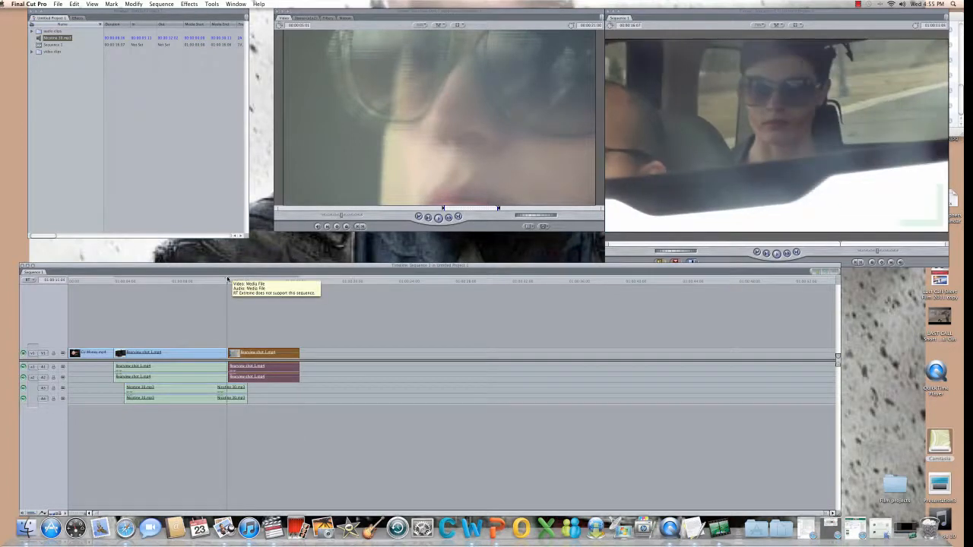
pyautogui.click(228, 280)
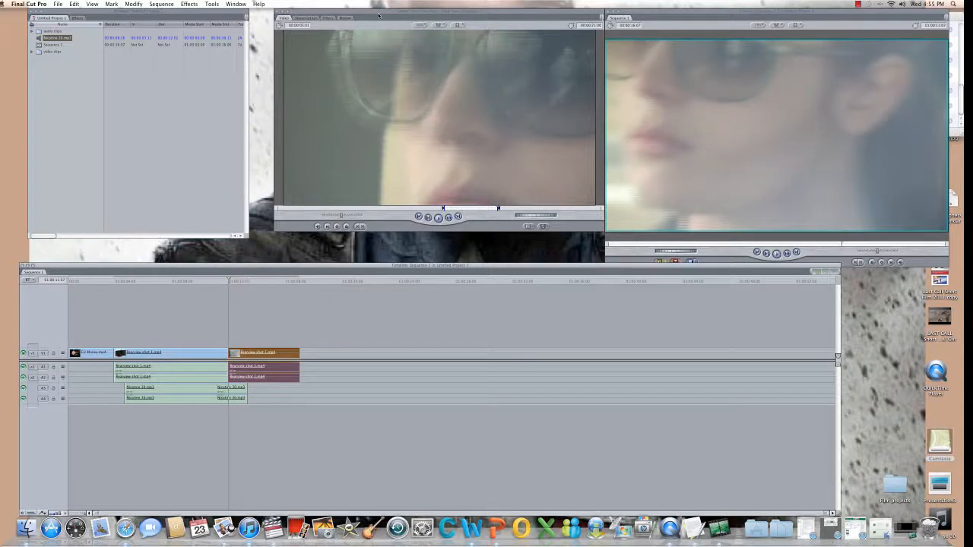
pyautogui.click(543, 226)
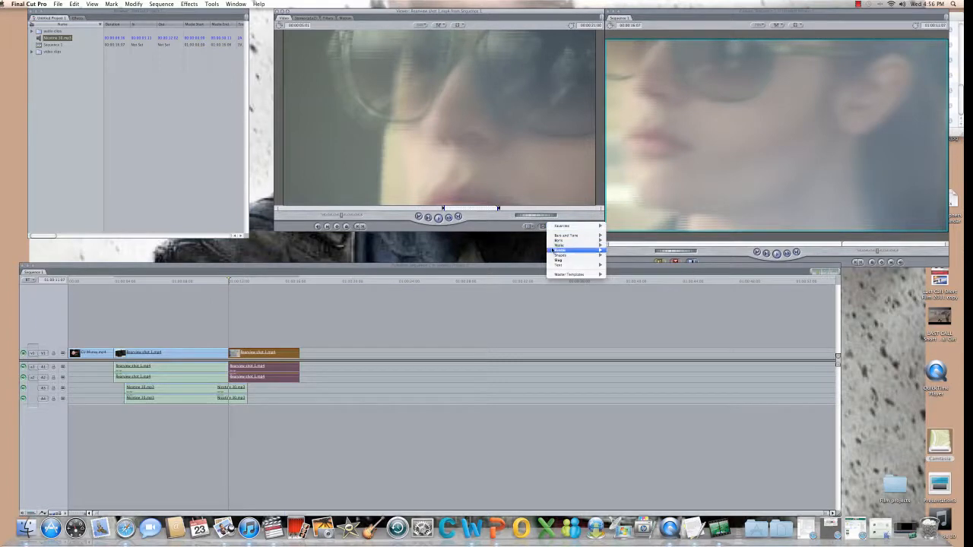
# Load a Text generator into the Viewer and change its text from SAMPLE TEXT to 'end credits'.
pyautogui.moveTo(567, 264)
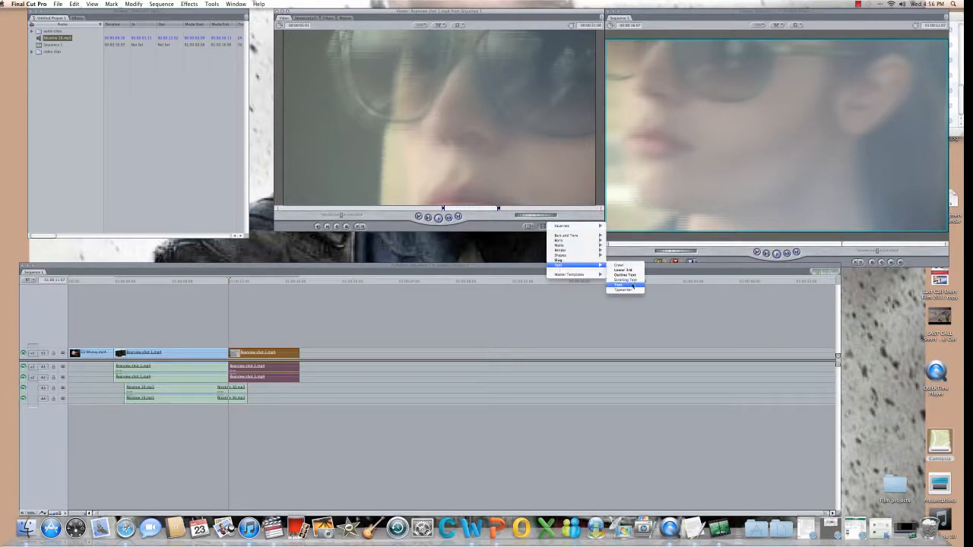
pyautogui.click(632, 286)
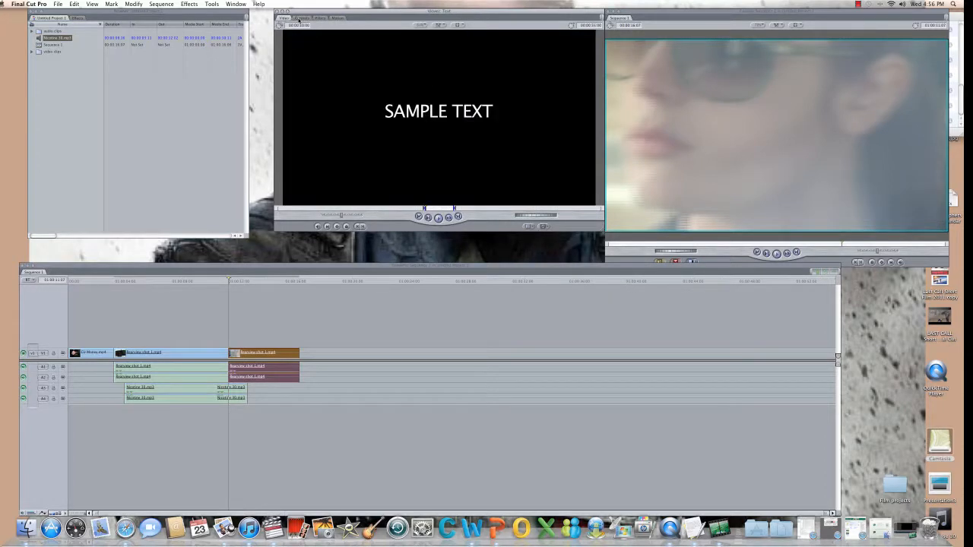
pyautogui.click(301, 18)
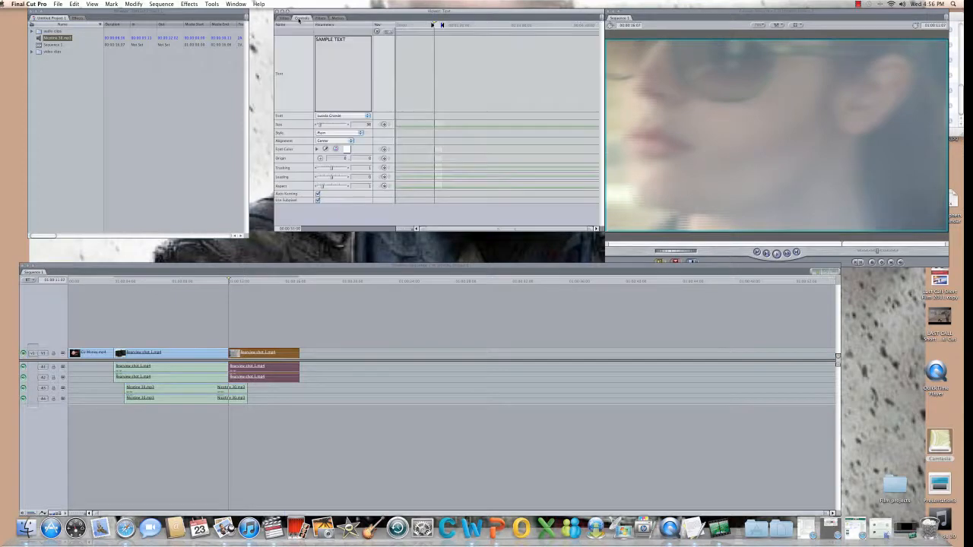
pyautogui.click(351, 43)
pyautogui.write('And cl')
pyautogui.click(367, 117)
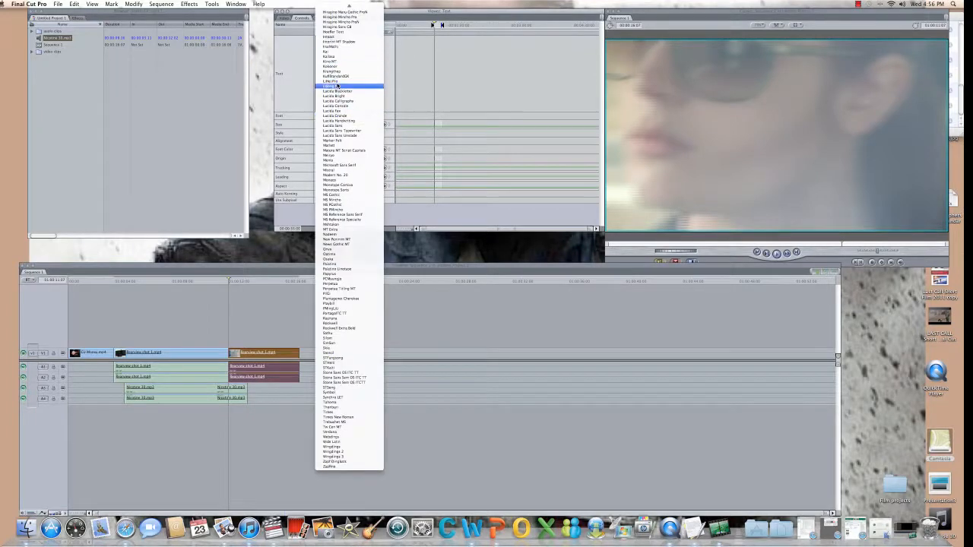
# Set the title font to Copperplate Gothic Bold, style Bold, and reduce its size to 27.
pyautogui.scroll(10, 342, 85)
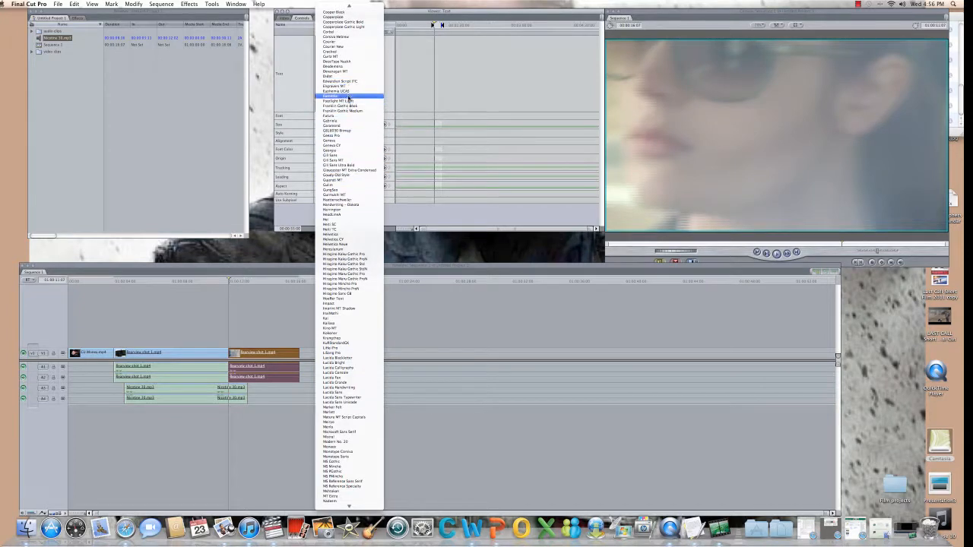
pyautogui.scroll(2, 347, 95)
pyautogui.scroll(2, 347, 96)
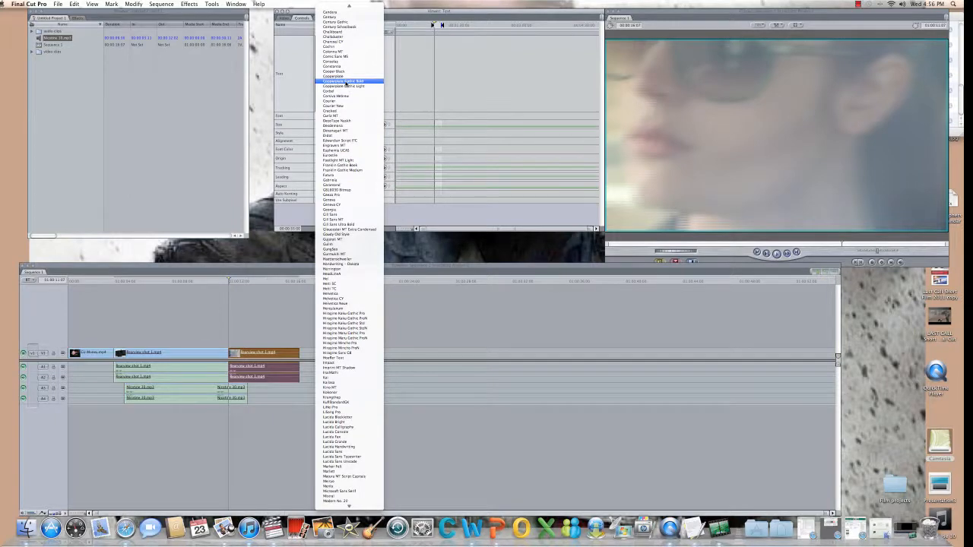
pyautogui.click(346, 81)
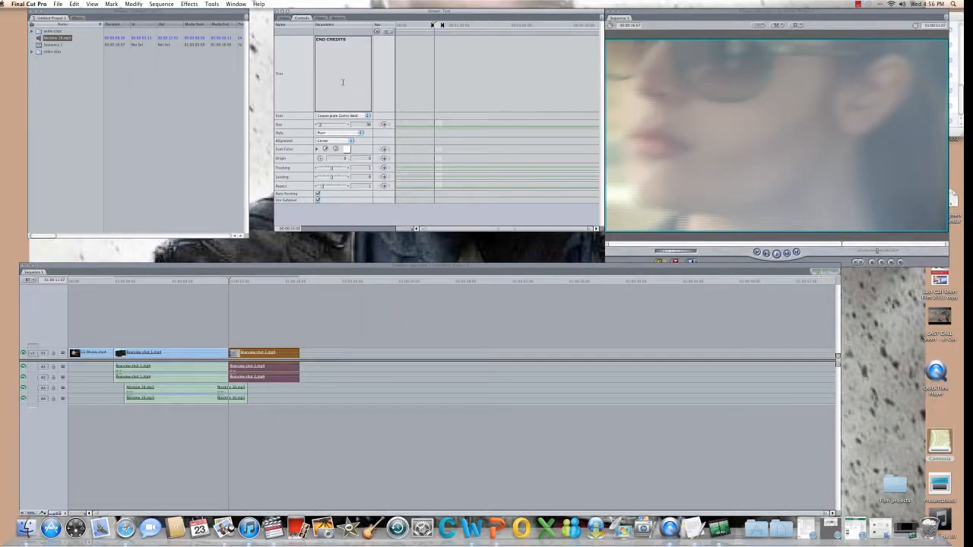
pyautogui.click(359, 134)
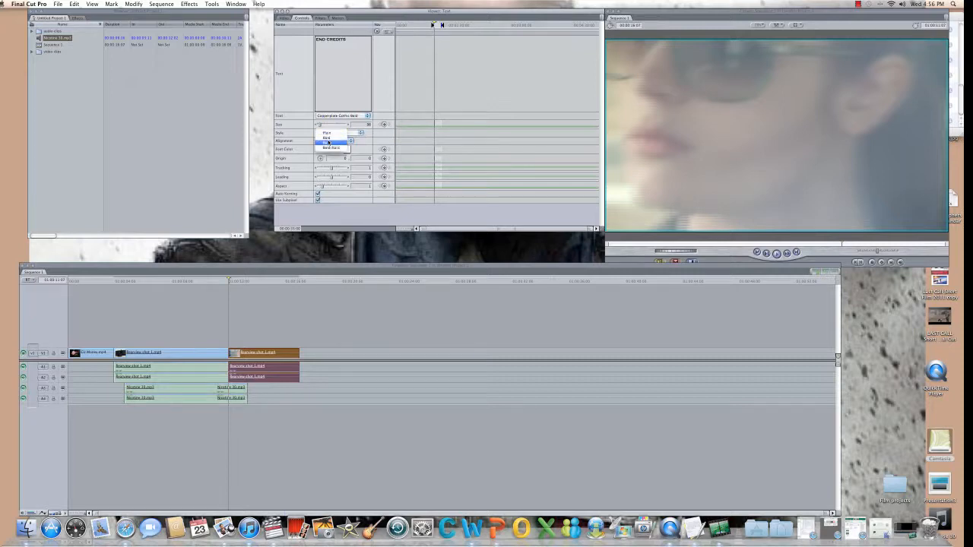
pyautogui.click(328, 138)
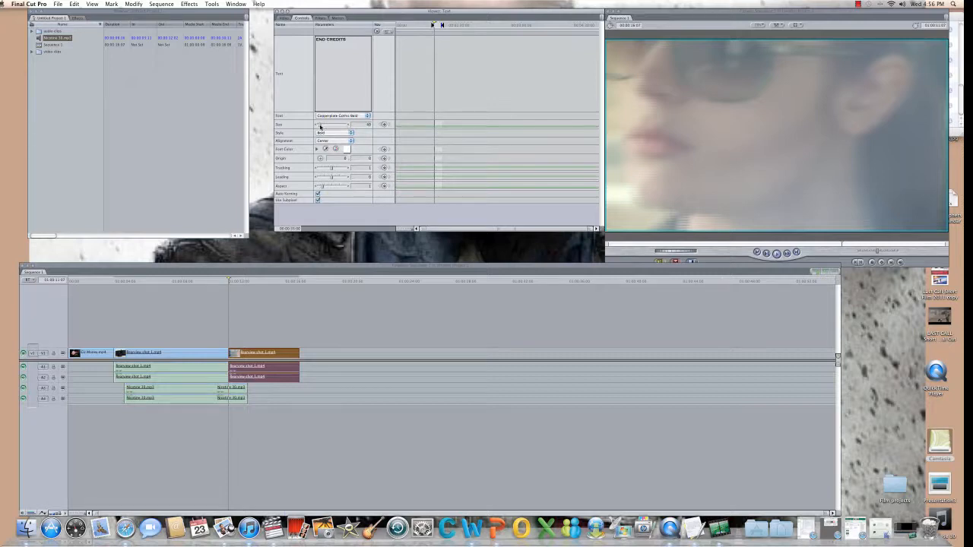
pyautogui.click(320, 125)
pyautogui.moveTo(320, 126); pyautogui.dragTo(319, 127)
# Make the title text red and preview END CREDITS on black in the Viewer.
pyautogui.click(344, 150)
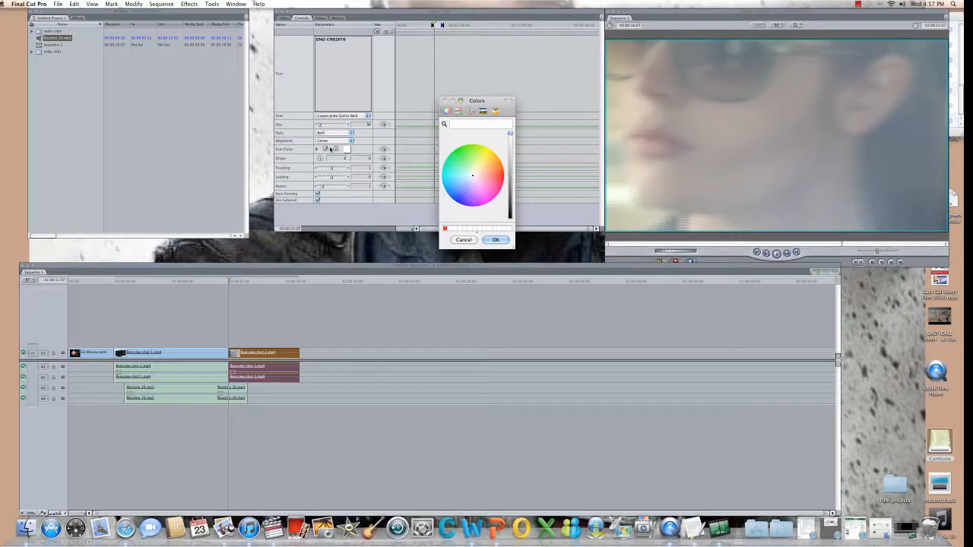
pyautogui.click(444, 228)
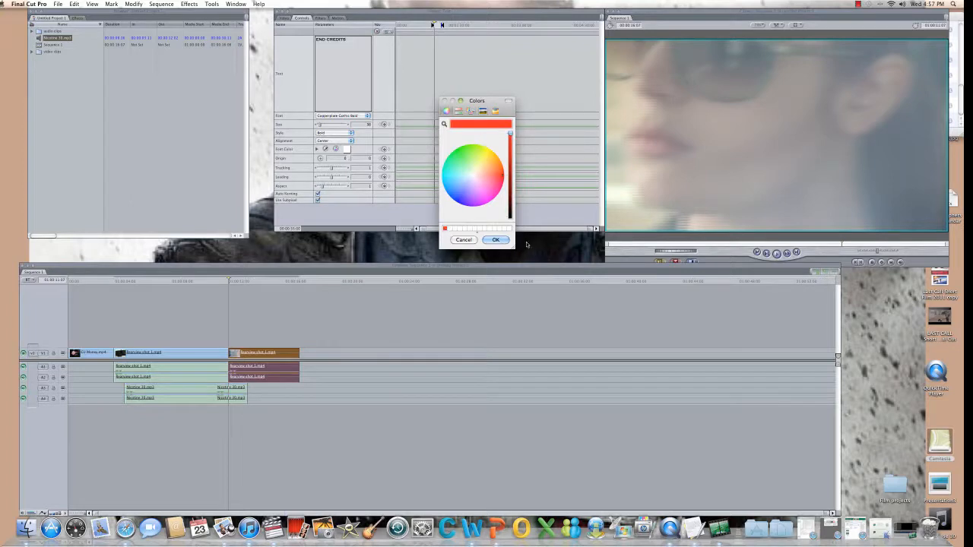
pyautogui.click(498, 240)
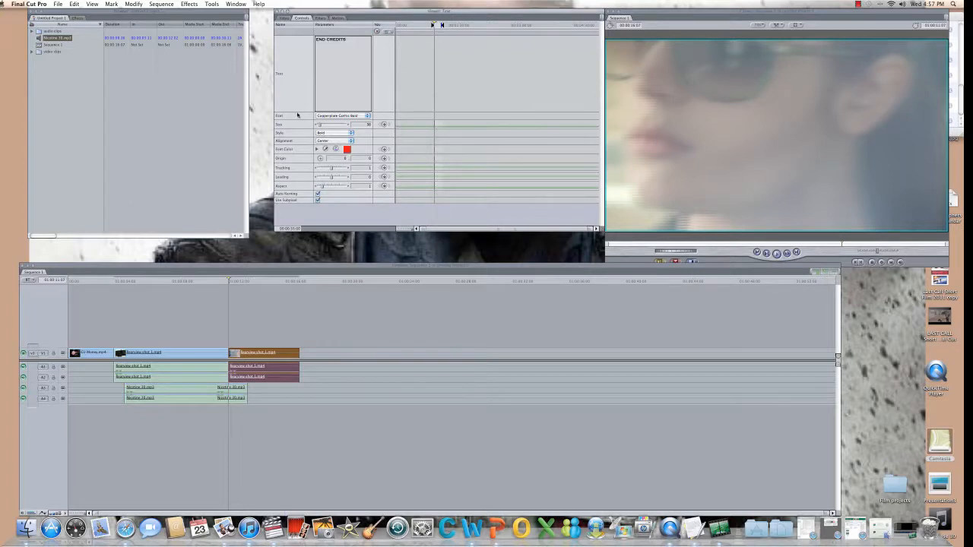
pyautogui.click(284, 19)
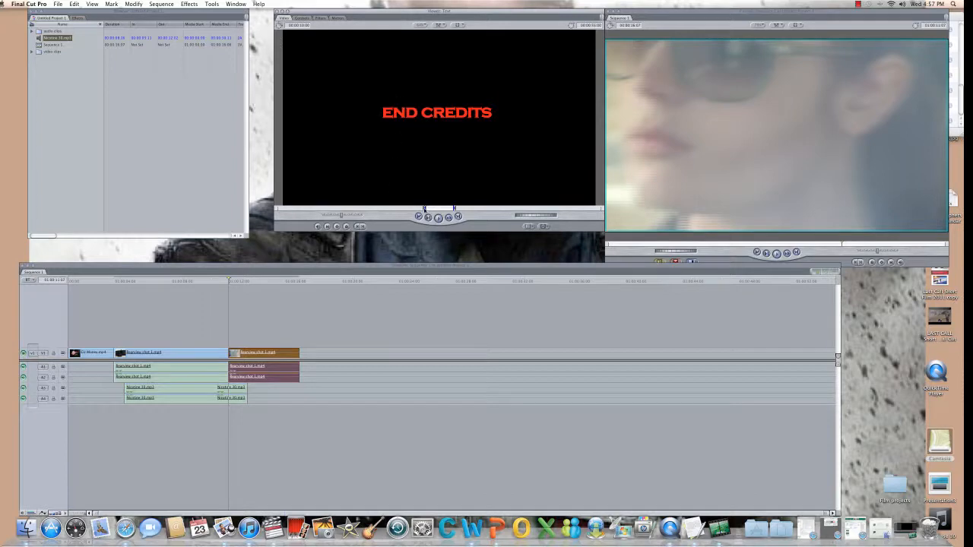
# Adjust the title's duration by moving its In and Out markers, then return to its text settings.
pyautogui.moveTo(424, 209); pyautogui.dragTo(412, 208)
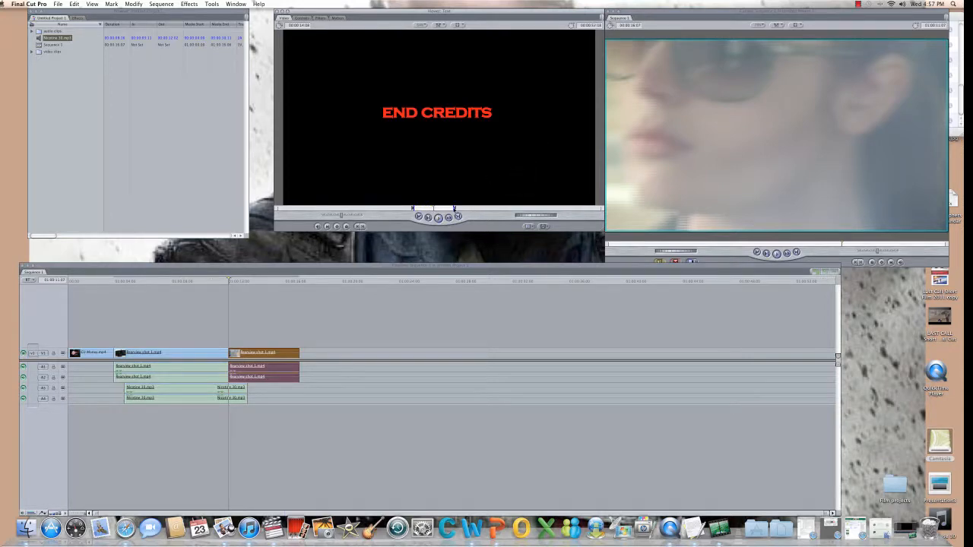
pyautogui.moveTo(454, 209); pyautogui.dragTo(435, 208)
pyautogui.click(296, 19)
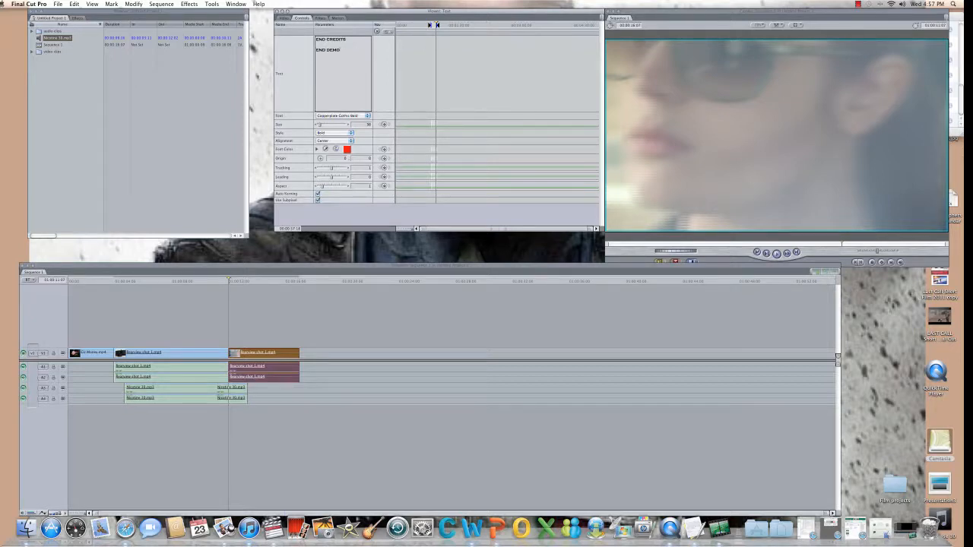
# Drag the two-line END CREDITS / END DEMO title onto V2 above the last clip.
pyautogui.click(284, 18)
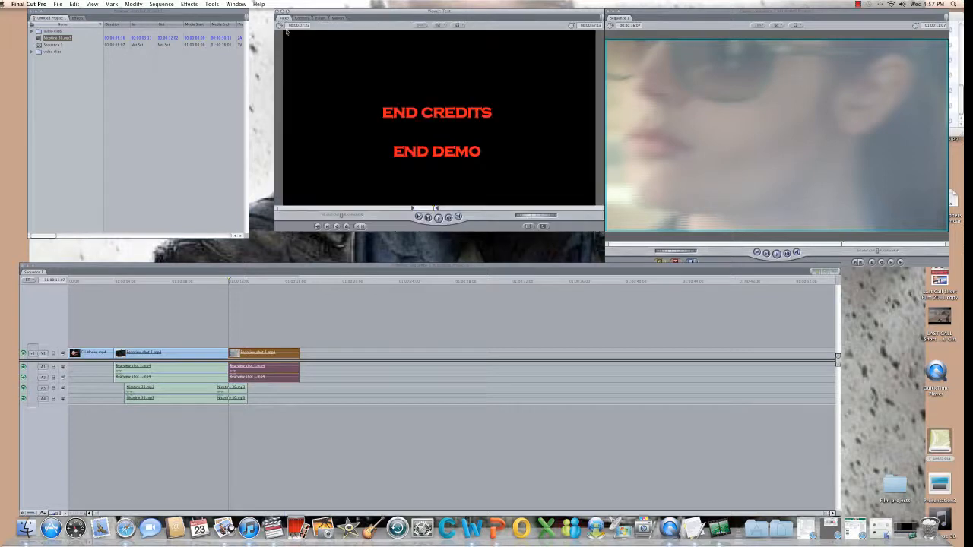
pyautogui.click(413, 208)
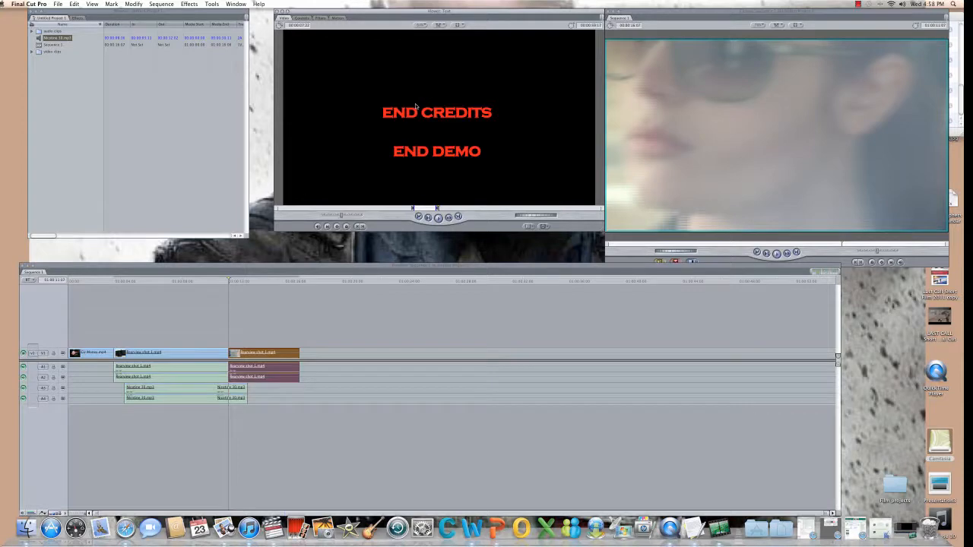
pyautogui.moveTo(404, 118); pyautogui.dragTo(239, 325)
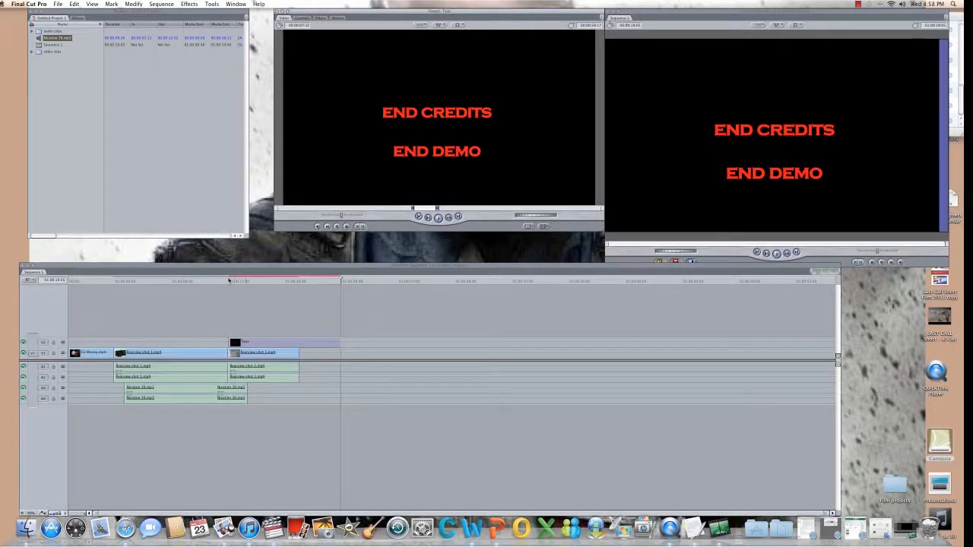
# Render Both for the titled last clip, then play Sequence 1 from the start.
pyautogui.click(229, 281)
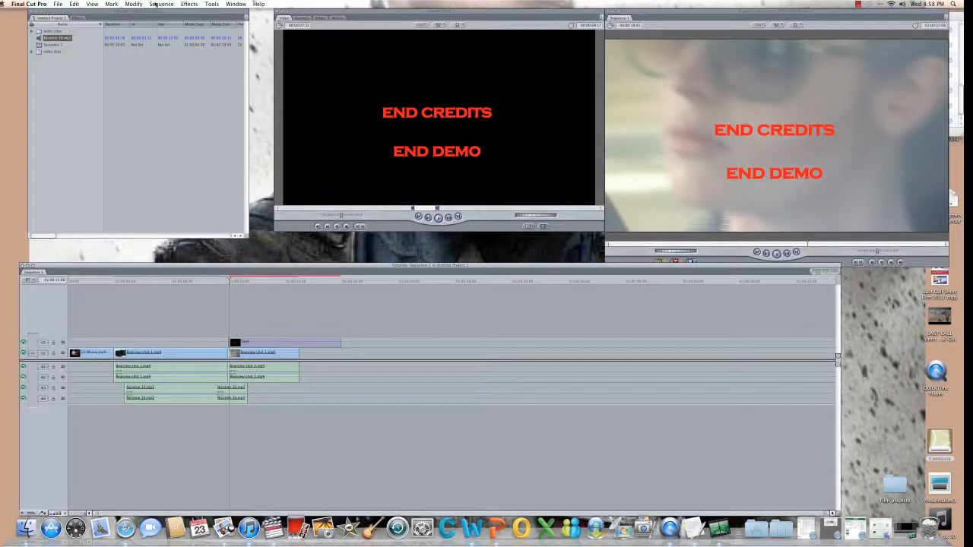
pyautogui.click(170, 4)
pyautogui.moveTo(190, 13)
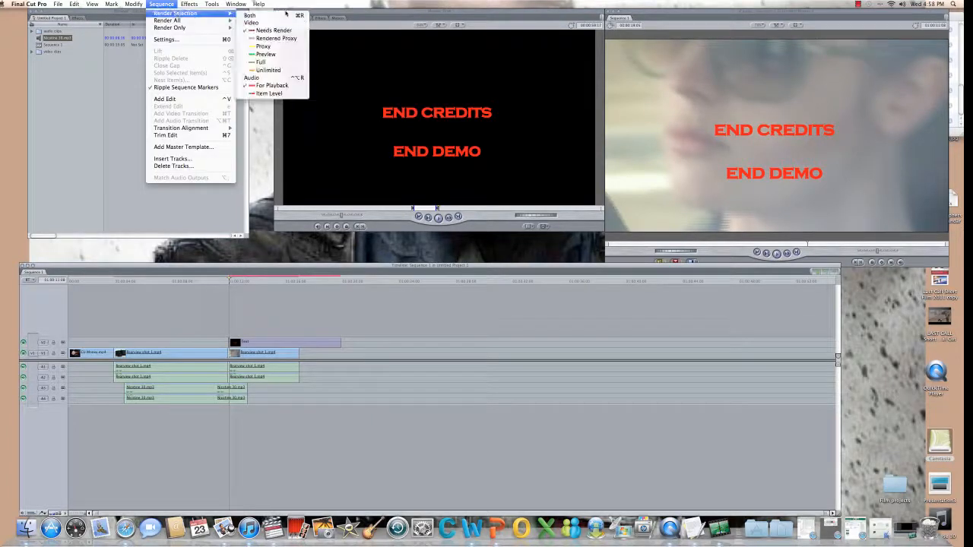
pyautogui.click(282, 14)
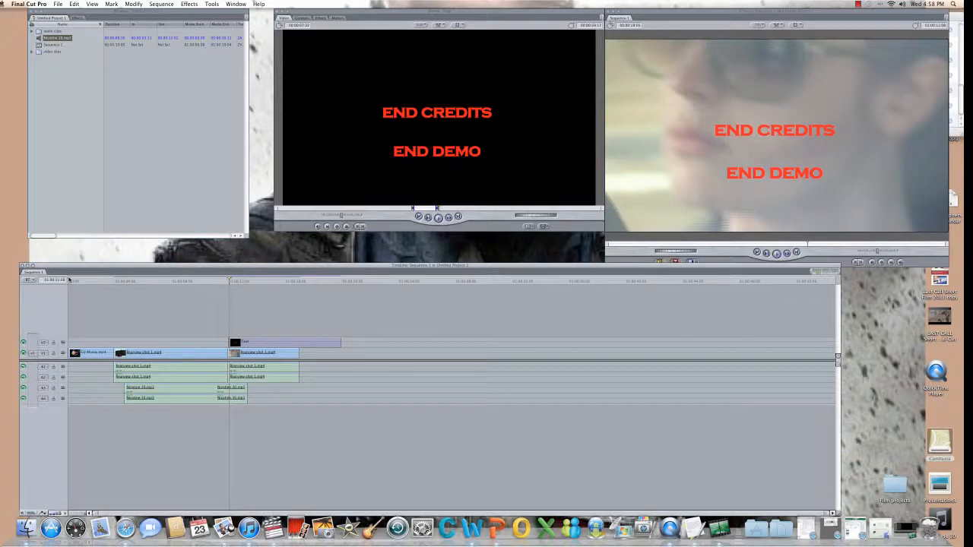
pyautogui.click(69, 280)
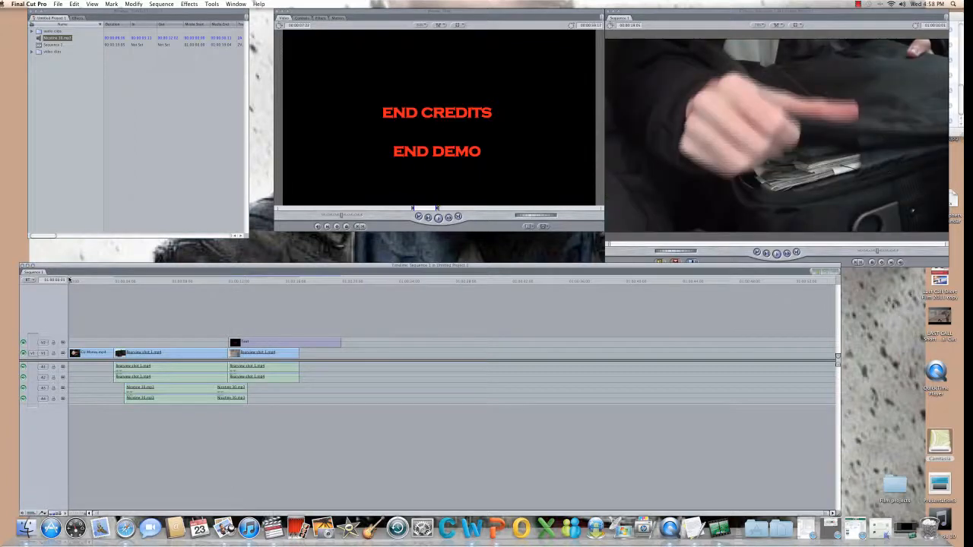
pyautogui.press('space')
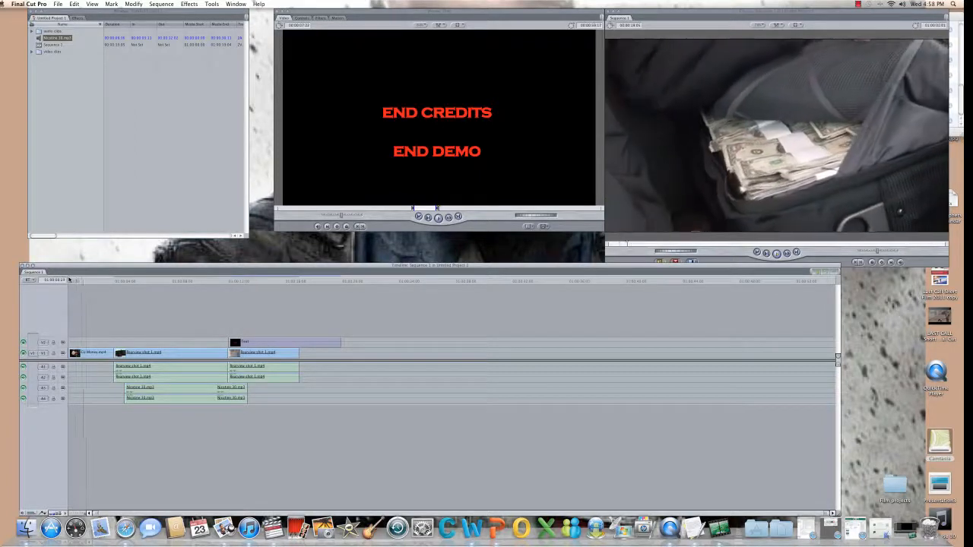